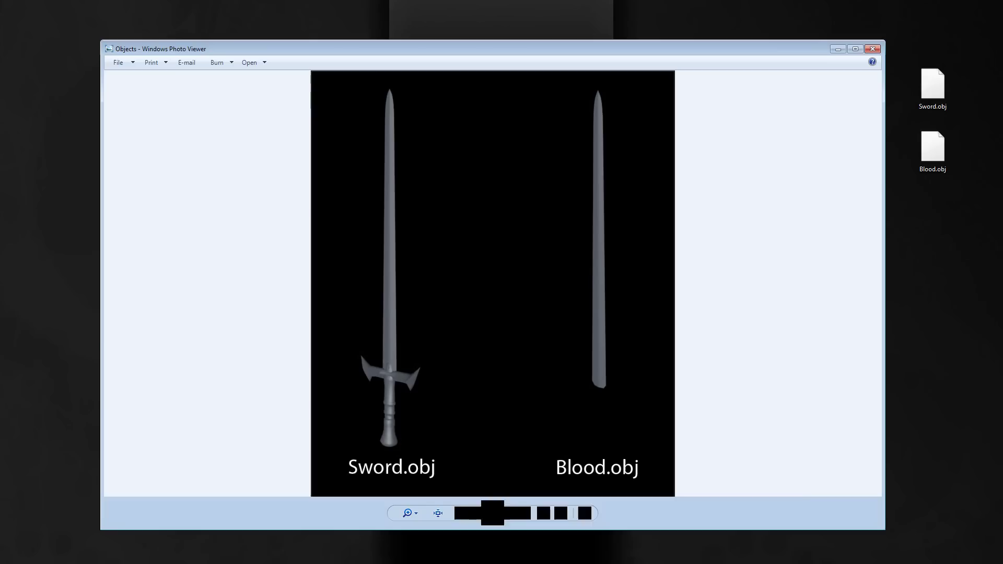
Review the overview pictures of the sword and blood objects and the required Skyrim mod files, closing each picture.
{"action": "left_click", "coordinate": [951, 97]}
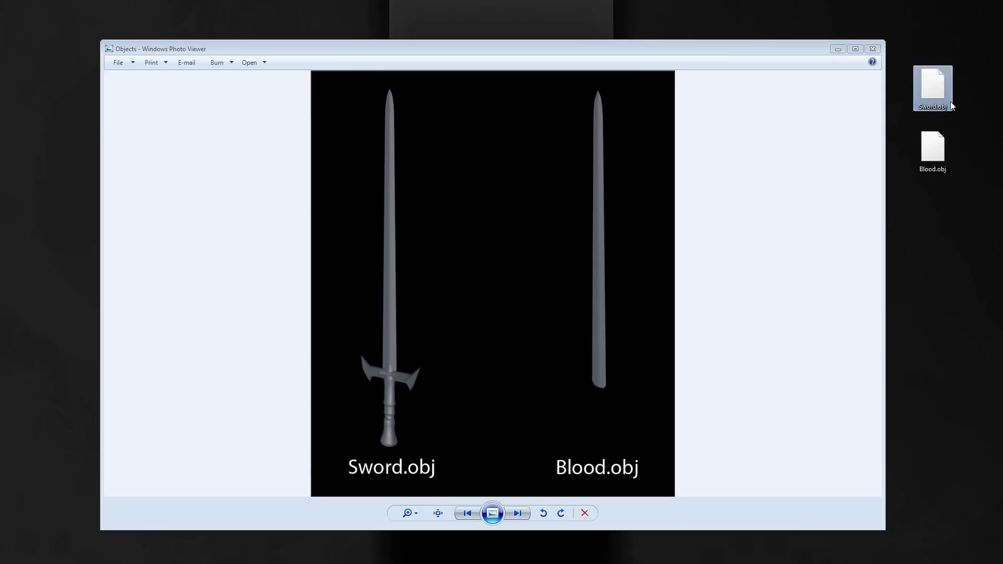
{"action": "left_click", "coordinate": [938, 146]}
{"action": "left_click", "coordinate": [876, 50]}
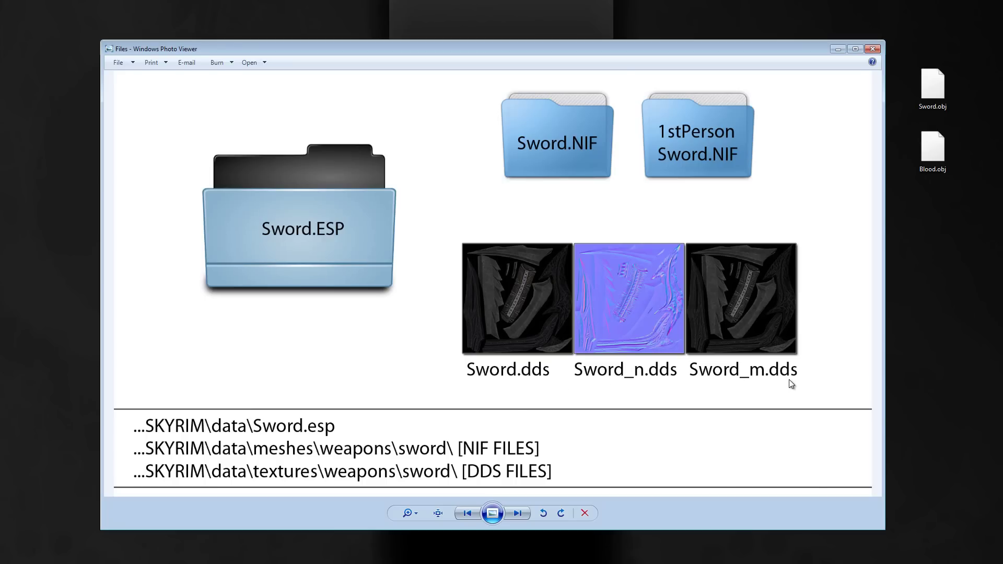
{"action": "left_click", "coordinate": [872, 48]}
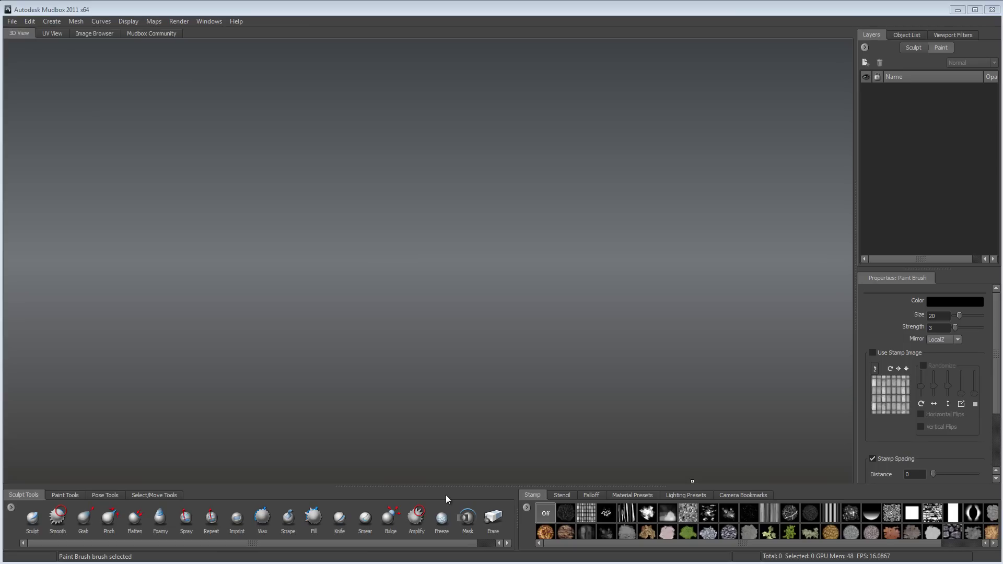
Import the sword model from the desktop into the empty Mudbox scene.
{"action": "left_click", "coordinate": [12, 21]}
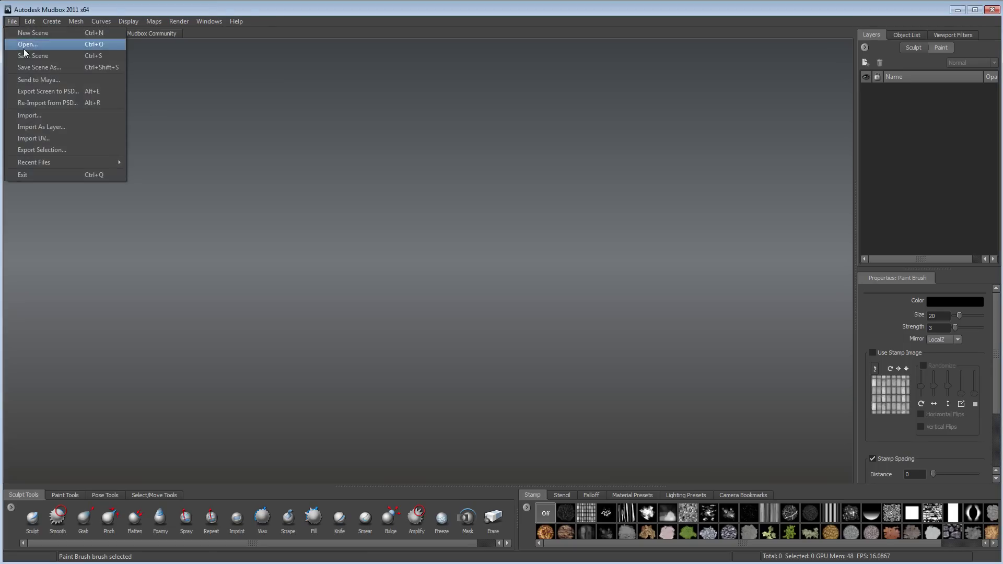
{"action": "left_click", "coordinate": [44, 118]}
{"action": "left_click", "coordinate": [151, 89]}
{"action": "double_click", "coordinate": [151, 100]}
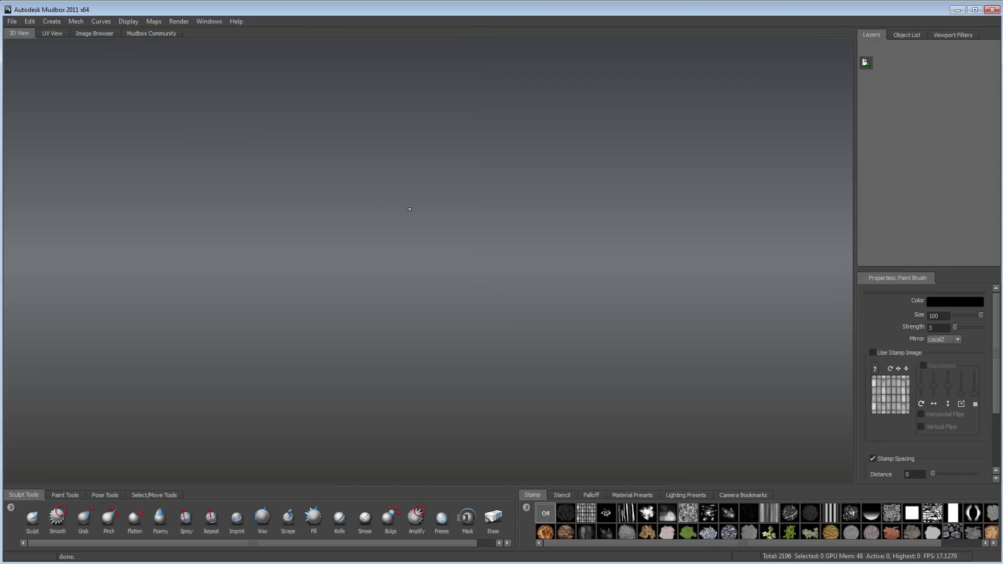
Set the Perspective camera's field of view to 55 and frame the whole sword.
{"action": "key", "text": "a"}
{"action": "scroll", "coordinate": [429, 227], "scroll_direction": "up", "scroll_amount": 3}
{"action": "scroll", "coordinate": [428, 227], "scroll_direction": "down", "scroll_amount": 5}
{"action": "left_click_drag", "start_coordinate": [397, 227], "coordinate": [460, 227], "text": "alt"}
{"action": "left_click", "coordinate": [906, 35]}
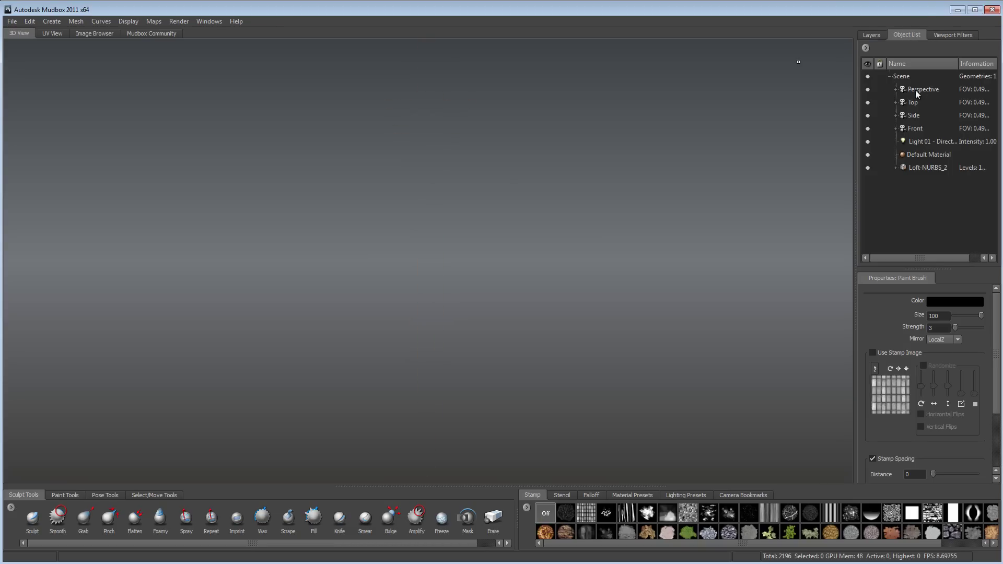
{"action": "left_click", "coordinate": [915, 90]}
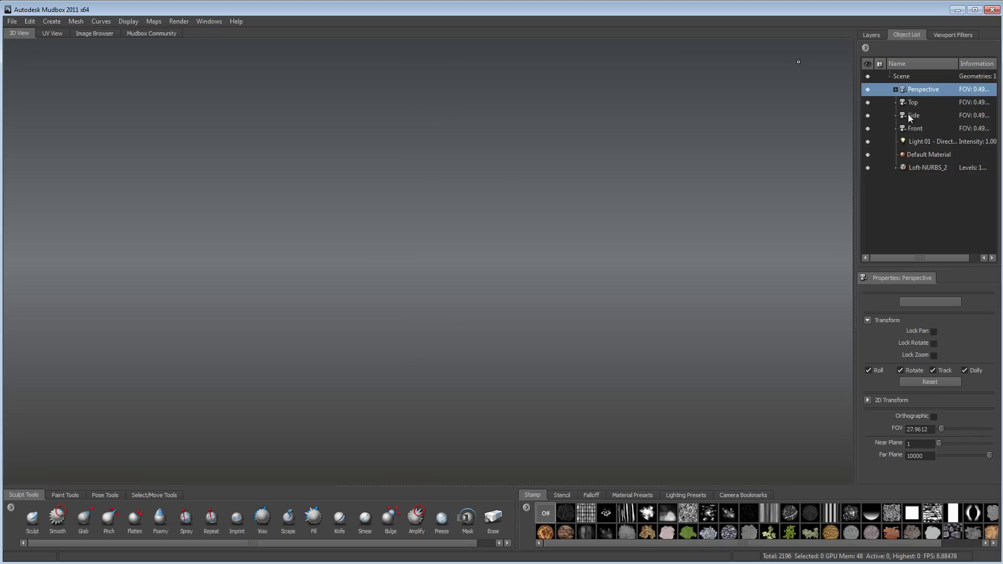
{"action": "double_click", "coordinate": [925, 429]}
{"action": "type", "text": "55"}
{"action": "key", "text": "Return"}
{"action": "key", "text": "a"}
{"action": "scroll", "coordinate": [440, 221], "scroll_direction": "up", "scroll_amount": 3}
{"action": "scroll", "coordinate": [429, 211], "scroll_direction": "down", "scroll_amount": 2}
{"action": "scroll", "coordinate": [429, 209], "scroll_direction": "up", "scroll_amount": 3}
{"action": "left_click_drag", "start_coordinate": [416, 193], "coordinate": [444, 175], "text": "alt"}
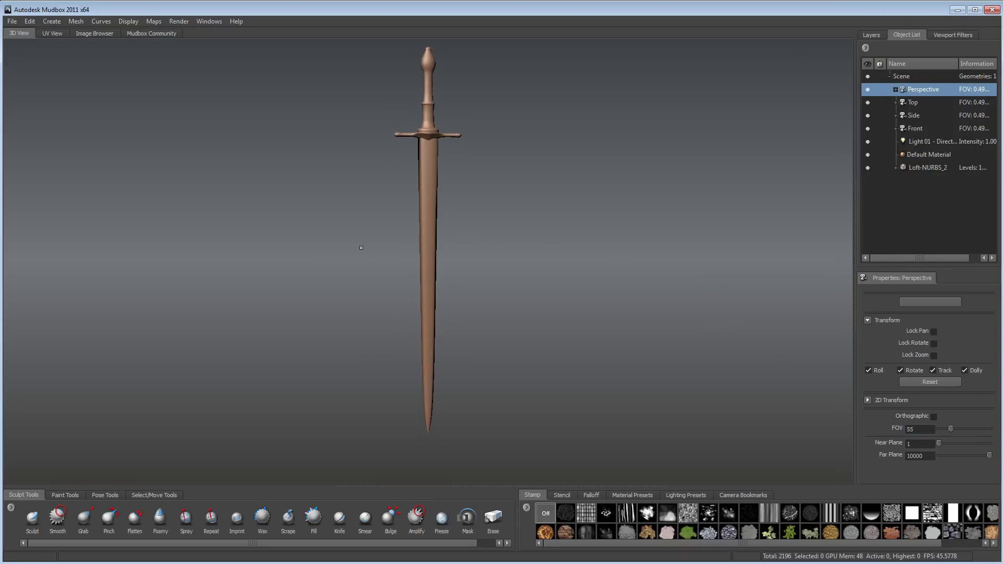
Start painting on the blade with the Paint Brush and create a diffuse paint layer named Texture at size 1024.
{"action": "left_click", "coordinate": [73, 496]}
{"action": "left_click", "coordinate": [43, 518]}
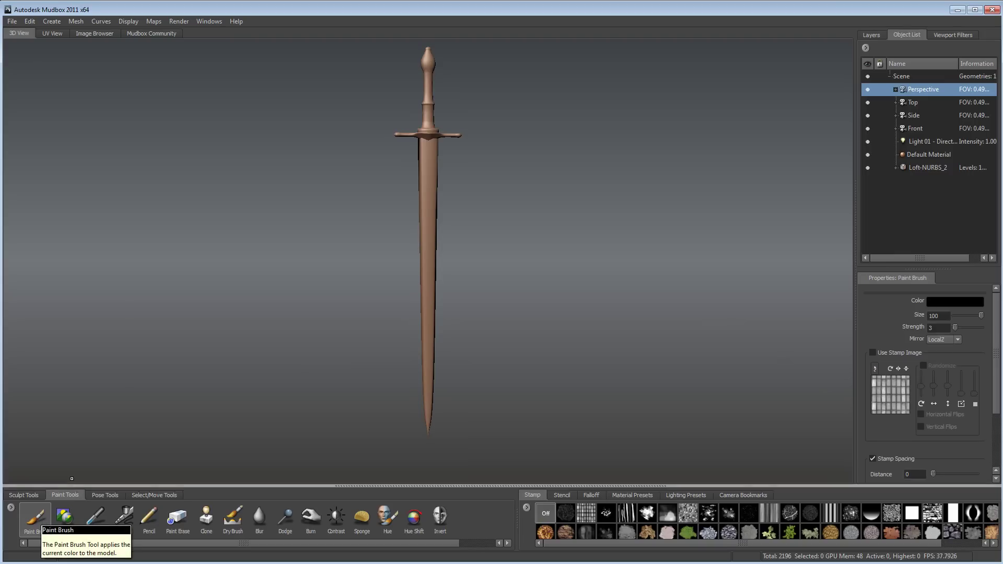
{"action": "left_click", "coordinate": [427, 179]}
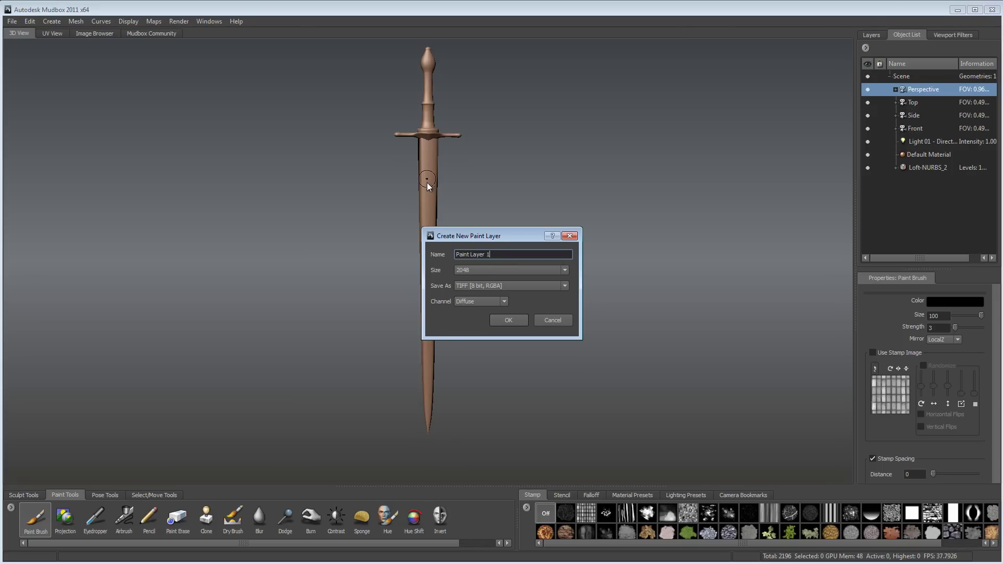
{"action": "left_click_drag", "start_coordinate": [502, 255], "coordinate": [456, 254]}
{"action": "key", "text": "BackSpace"}
{"action": "type", "text": "Texture"}
{"action": "left_click", "coordinate": [481, 270]}
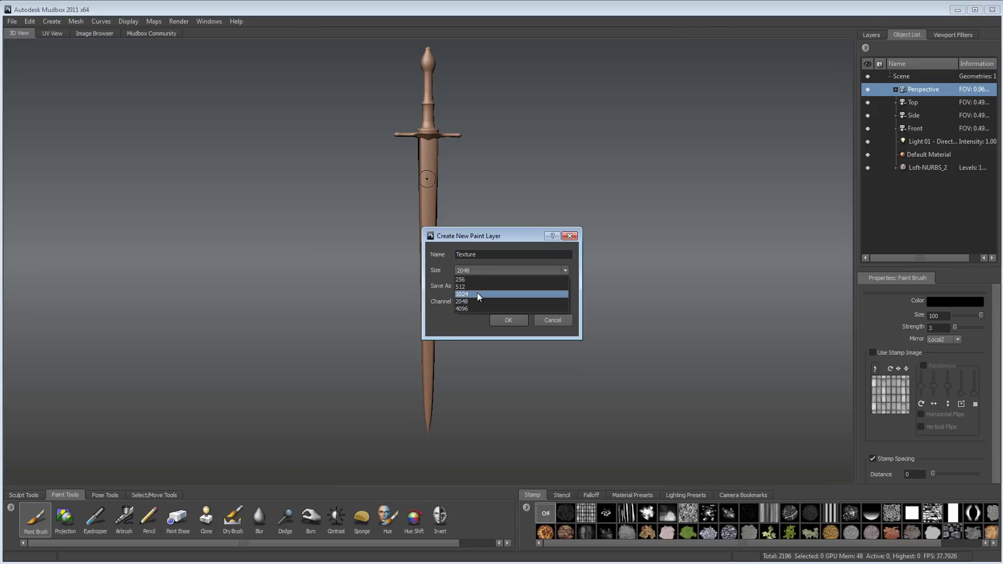
{"action": "left_click", "coordinate": [478, 294]}
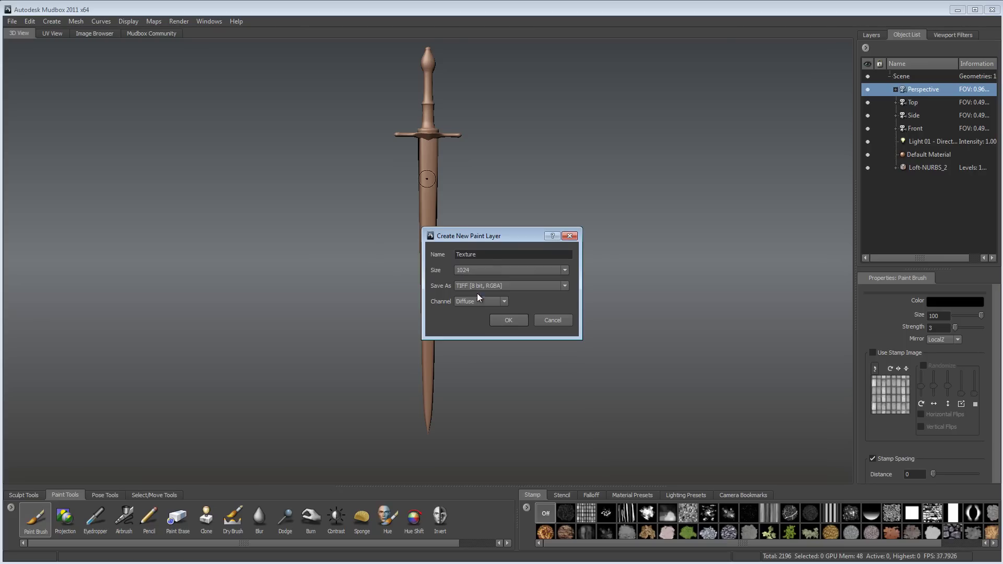
{"action": "left_click", "coordinate": [508, 320]}
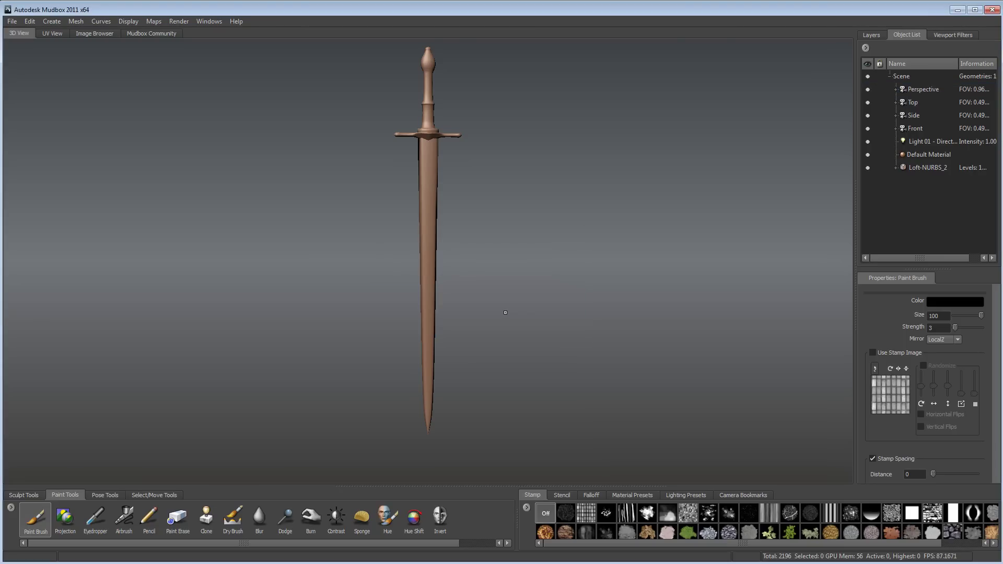
Look through the Front camera with the whole sword in view.
{"action": "left_click", "coordinate": [919, 128]}
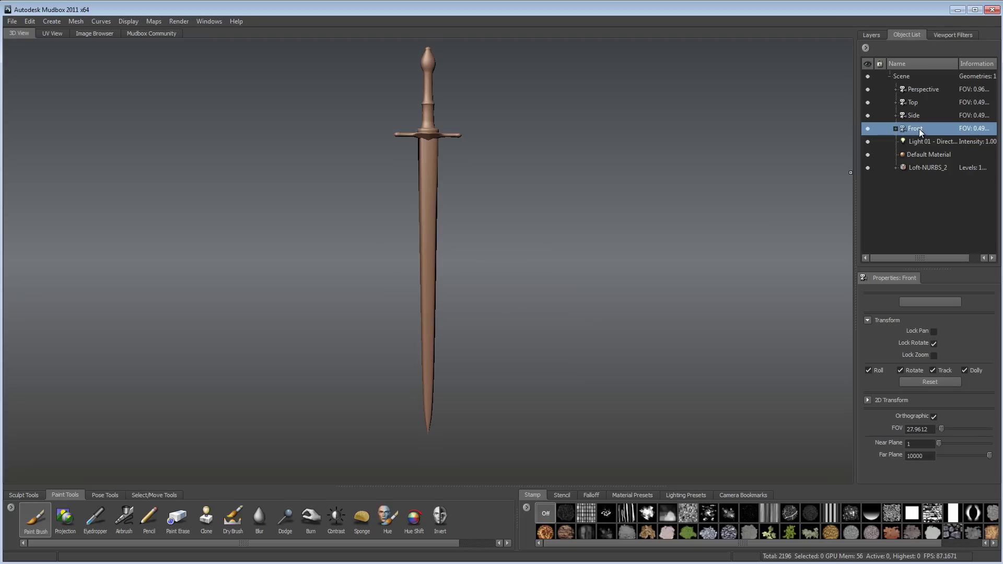
{"action": "right_click", "coordinate": [919, 130]}
{"action": "left_click", "coordinate": [924, 133]}
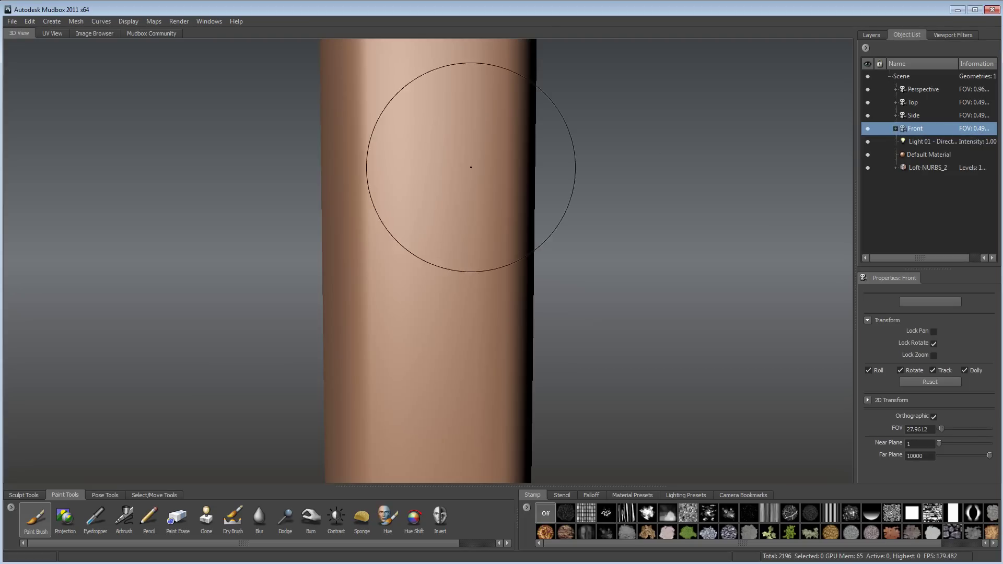
{"action": "scroll", "coordinate": [418, 215], "scroll_direction": "down", "scroll_amount": 10}
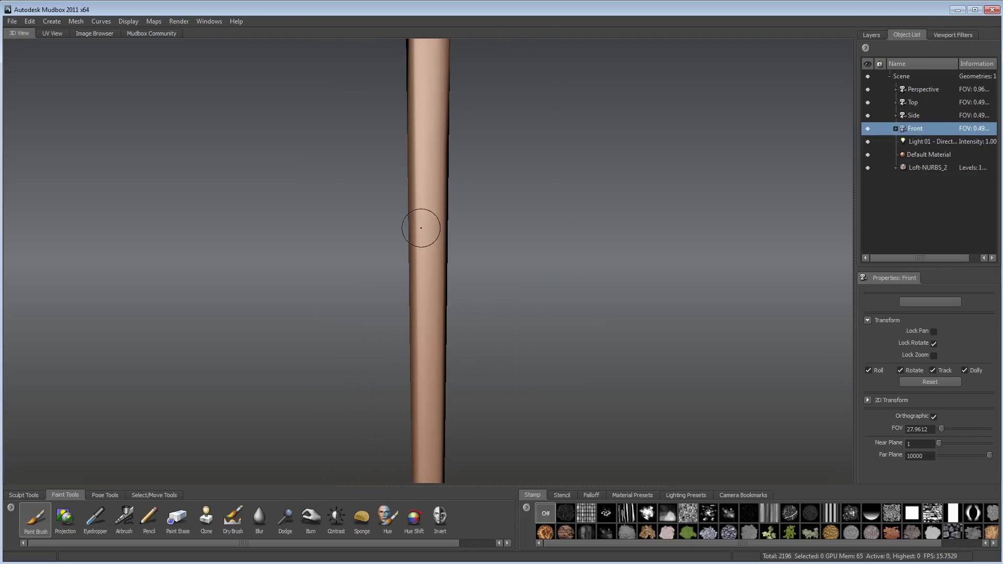
{"action": "scroll", "coordinate": [423, 241], "scroll_direction": "down", "scroll_amount": 5}
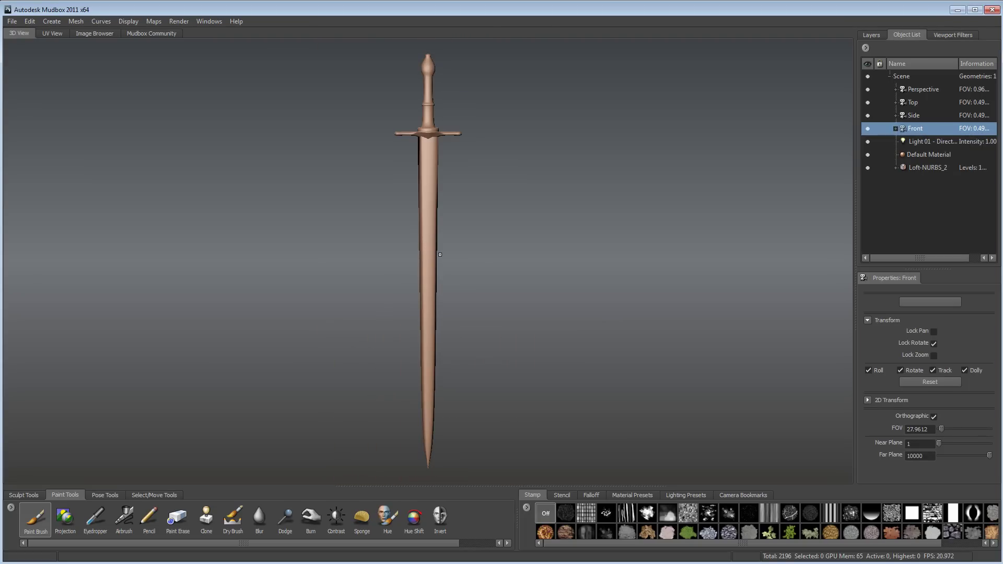
Add the desktop picture Image as a stencil, activate it, and scale and align it over the sword model.
{"action": "left_click", "coordinate": [562, 497]}
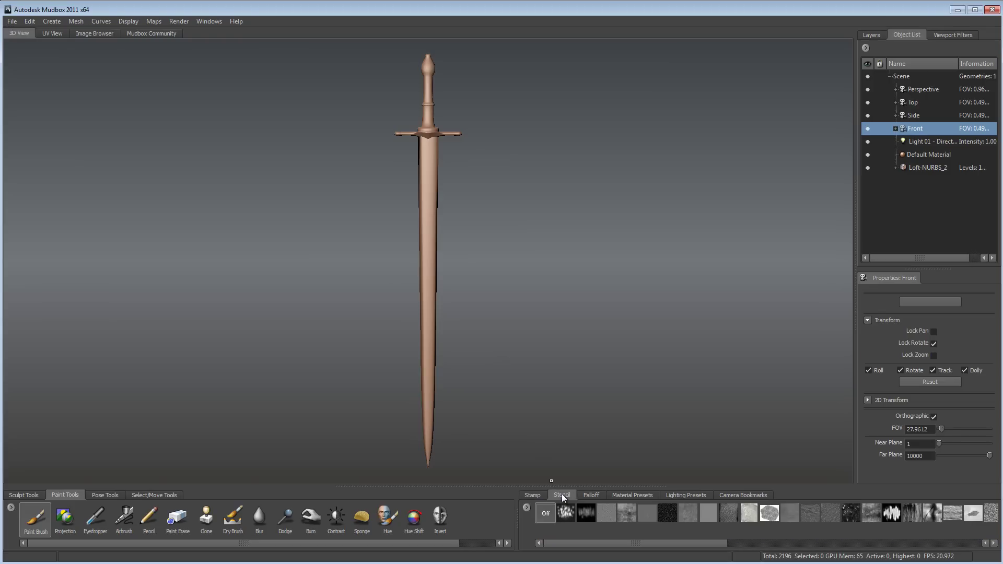
{"action": "left_click", "coordinate": [526, 506]}
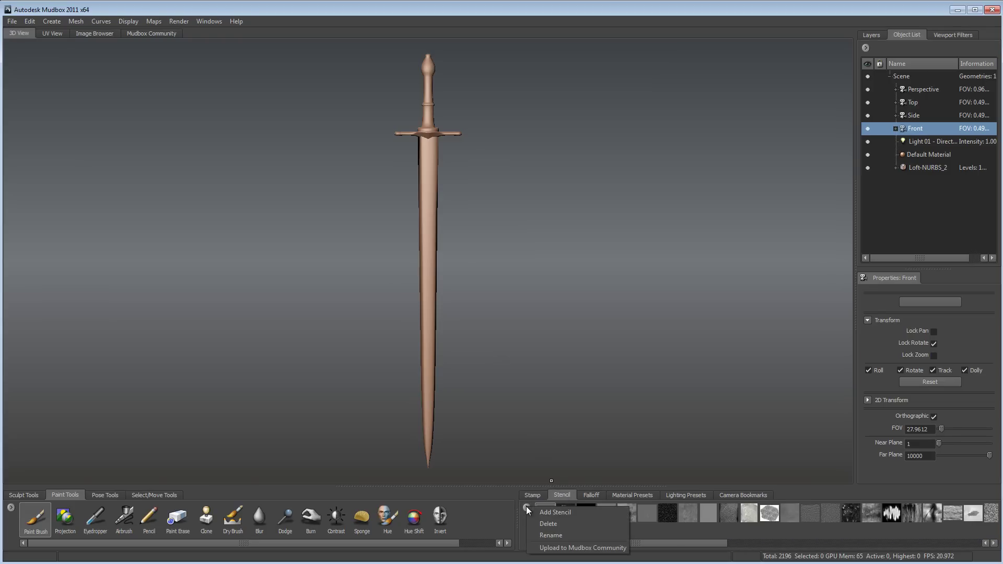
{"action": "left_click", "coordinate": [553, 513]}
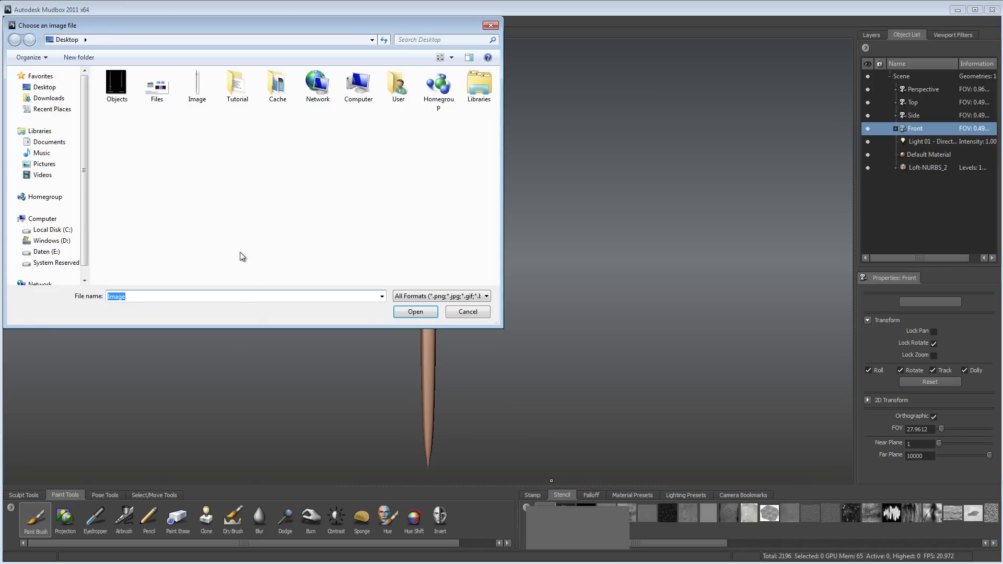
{"action": "double_click", "coordinate": [193, 84]}
{"action": "left_click_drag", "start_coordinate": [643, 544], "coordinate": [901, 544]}
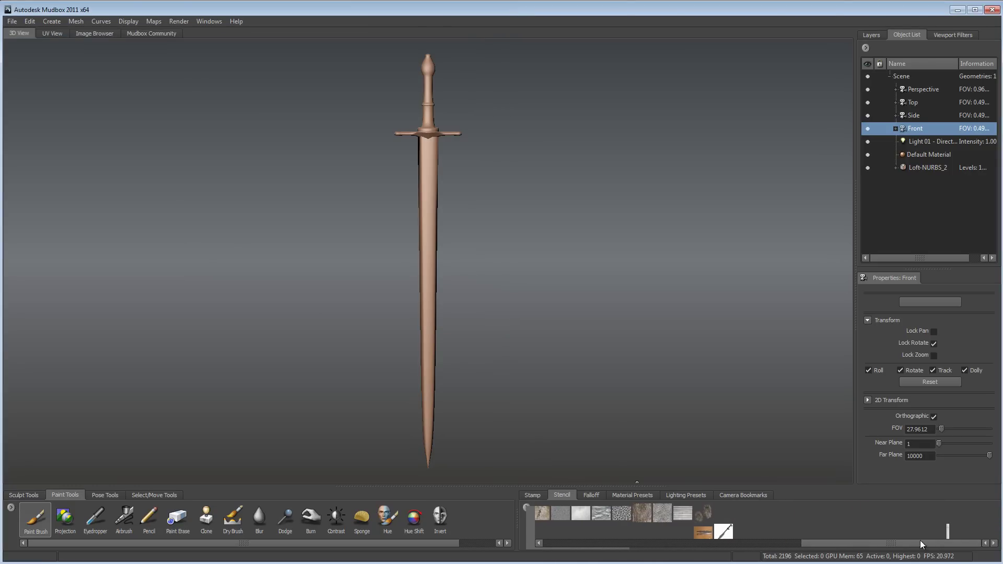
{"action": "left_click", "coordinate": [949, 531]}
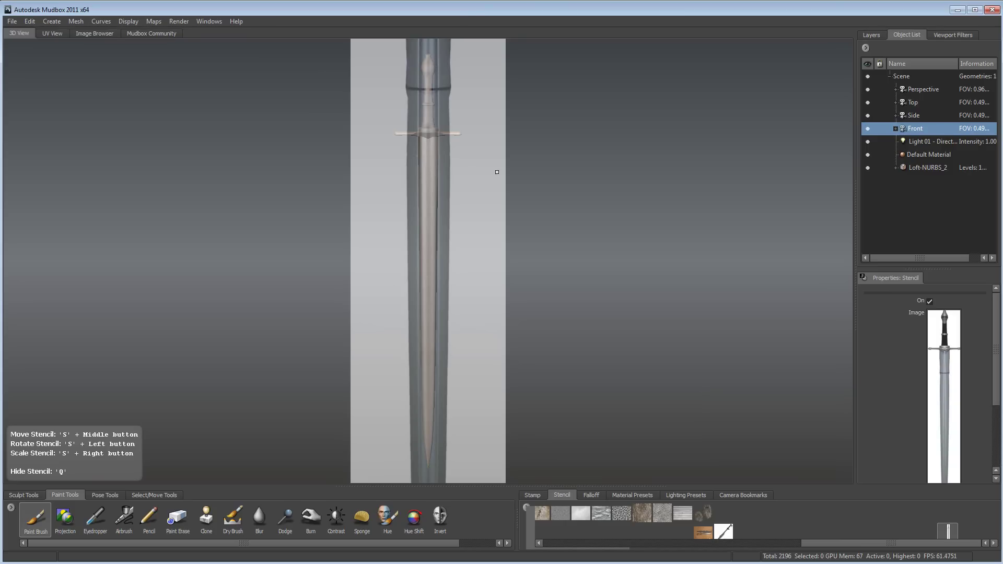
{"action": "right_click_drag", "start_coordinate": [663, 188], "coordinate": [321, 214]}
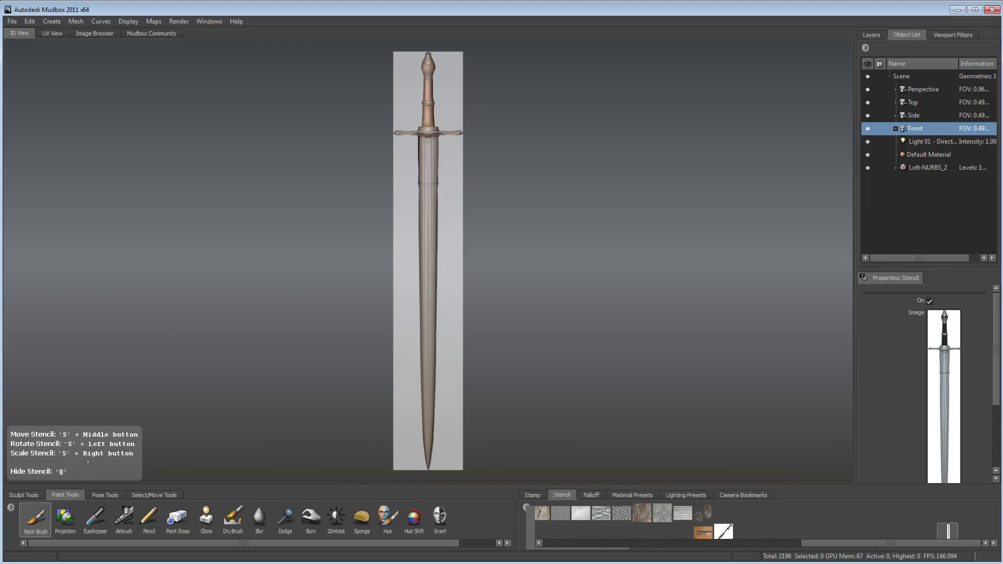
Choose the Projection paint tool with brush size 300 and mirroring along LocalZ.
{"action": "left_click", "coordinate": [64, 517]}
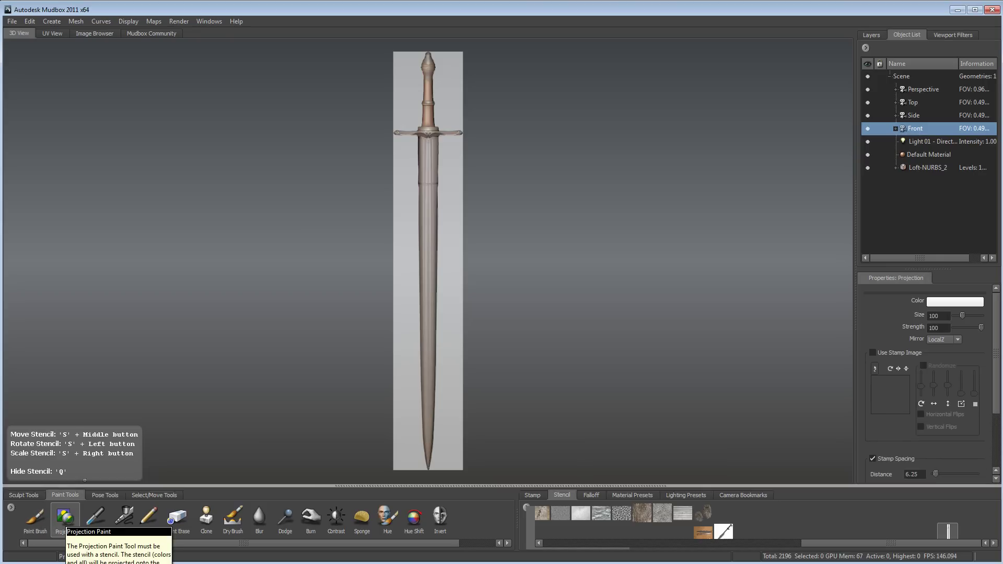
{"action": "left_click", "coordinate": [945, 315]}
{"action": "type", "text": "300"}
{"action": "key", "text": "Return"}
{"action": "left_click", "coordinate": [941, 340]}
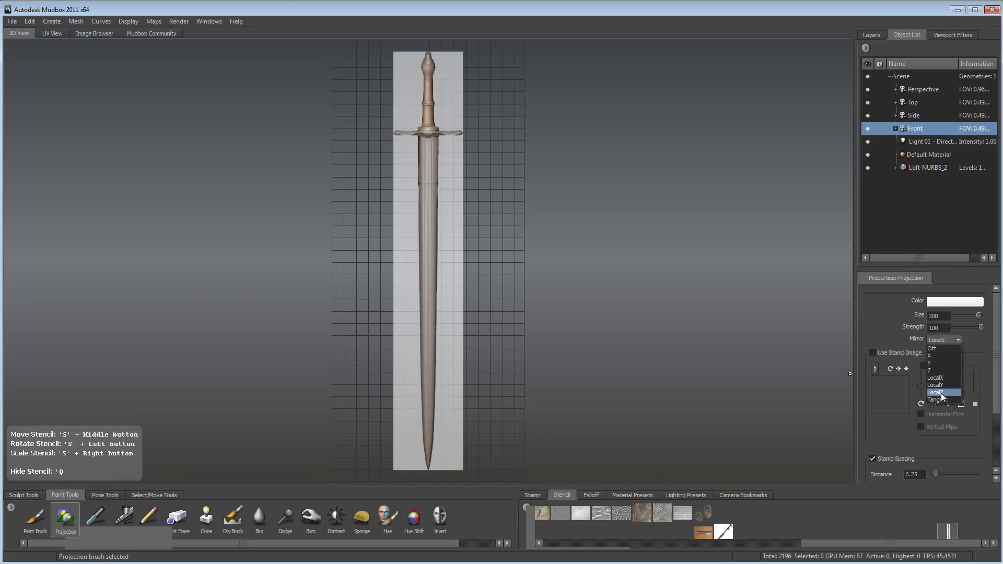
{"action": "left_click", "coordinate": [941, 393]}
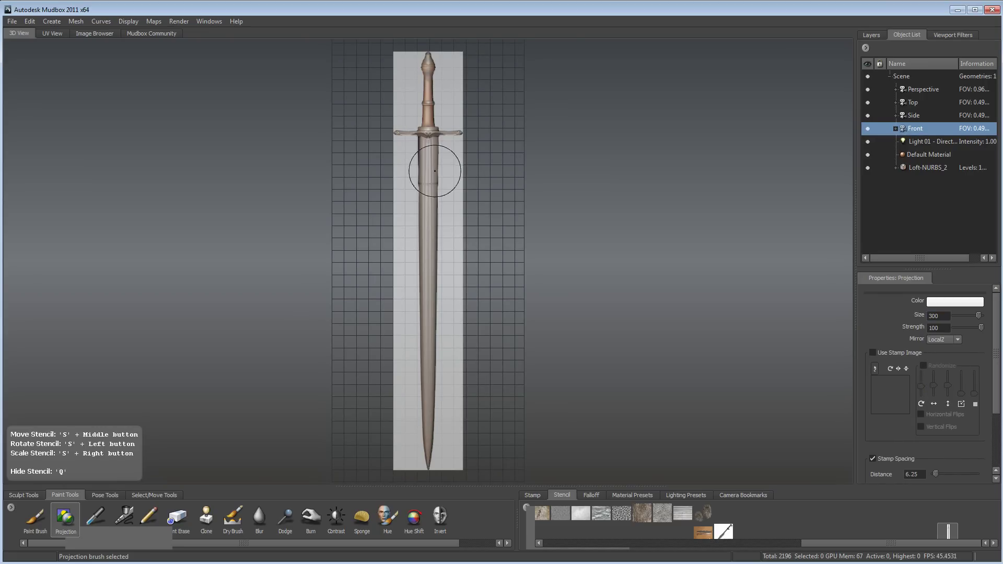
Project the stencil's texture onto the hilt, crossguard and full length of the blade, and turn the stencil off.
{"action": "key", "text": "q"}
{"action": "left_click_drag", "start_coordinate": [429, 142], "coordinate": [436, 51]}
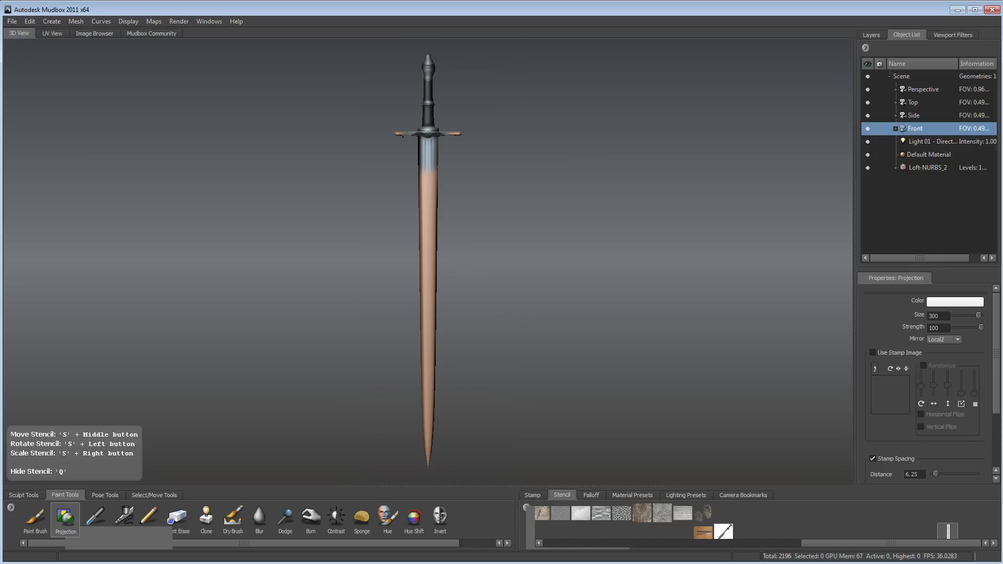
{"action": "left_click_drag", "start_coordinate": [448, 131], "coordinate": [460, 134]}
{"action": "left_click_drag", "start_coordinate": [429, 175], "coordinate": [429, 445]}
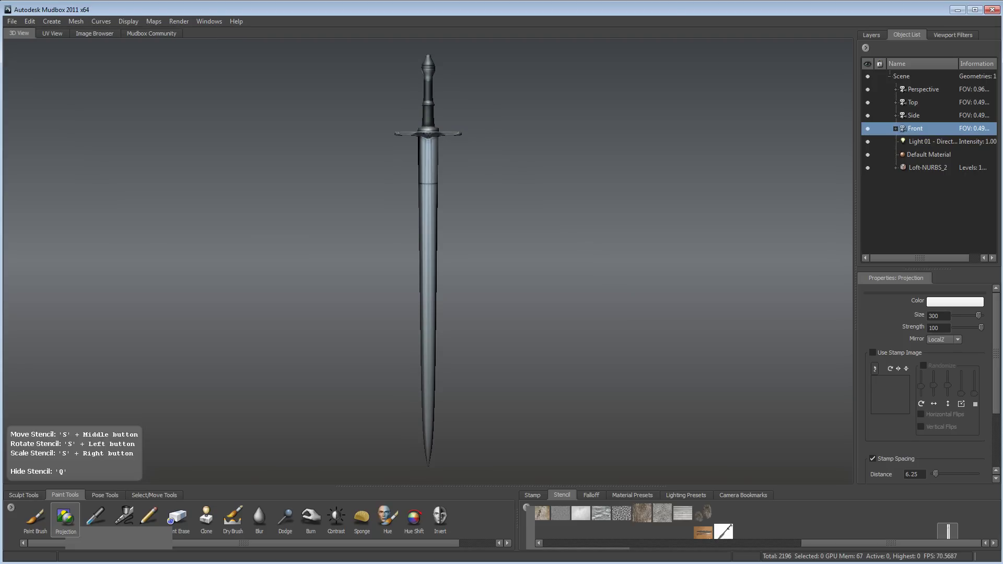
{"action": "left_click_drag", "start_coordinate": [424, 334], "coordinate": [425, 335]}
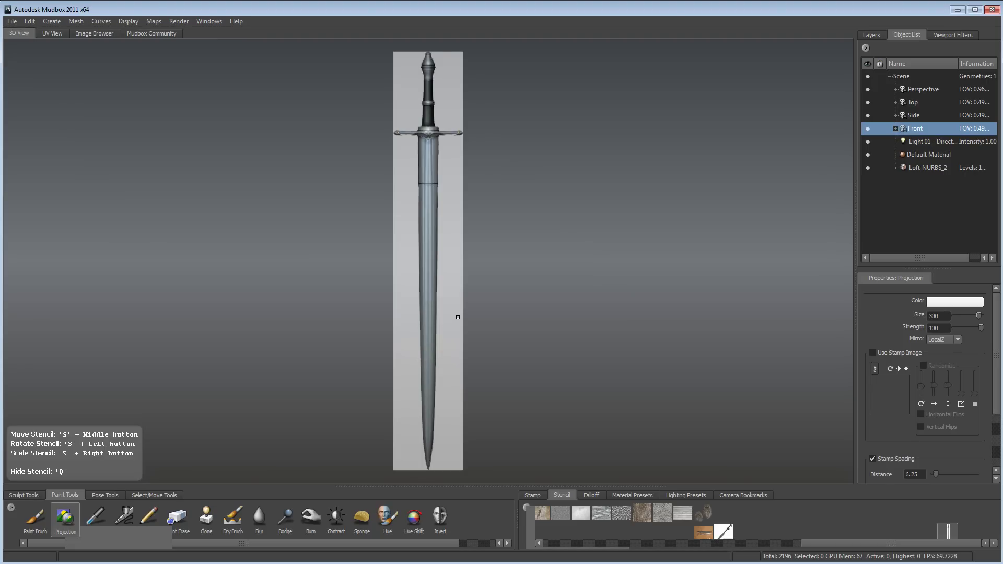
{"action": "key", "text": "q"}
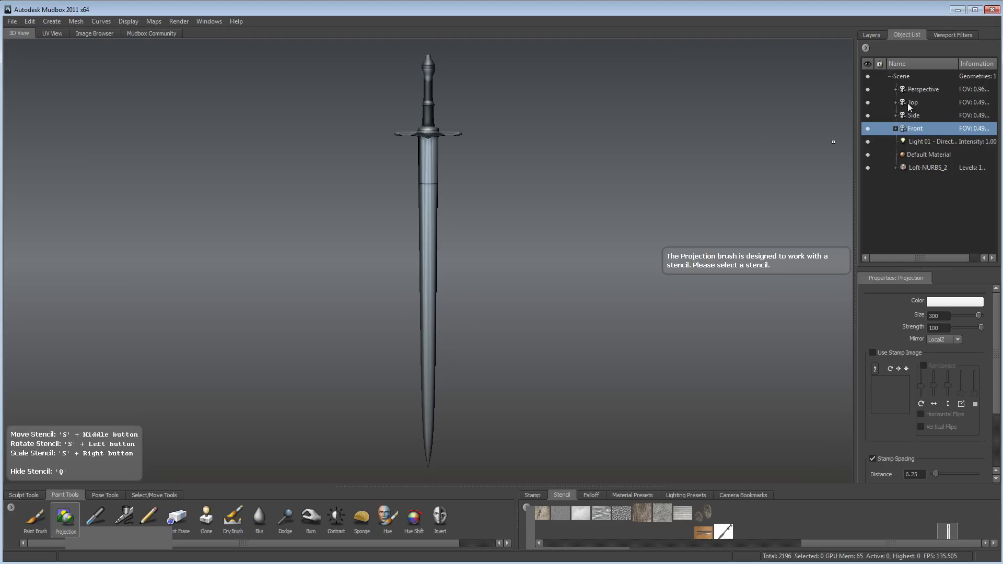
Look through the Perspective camera and inspect the projected texture along the sword's side, grip and crossguard.
{"action": "left_click", "coordinate": [920, 90]}
{"action": "right_click", "coordinate": [924, 90]}
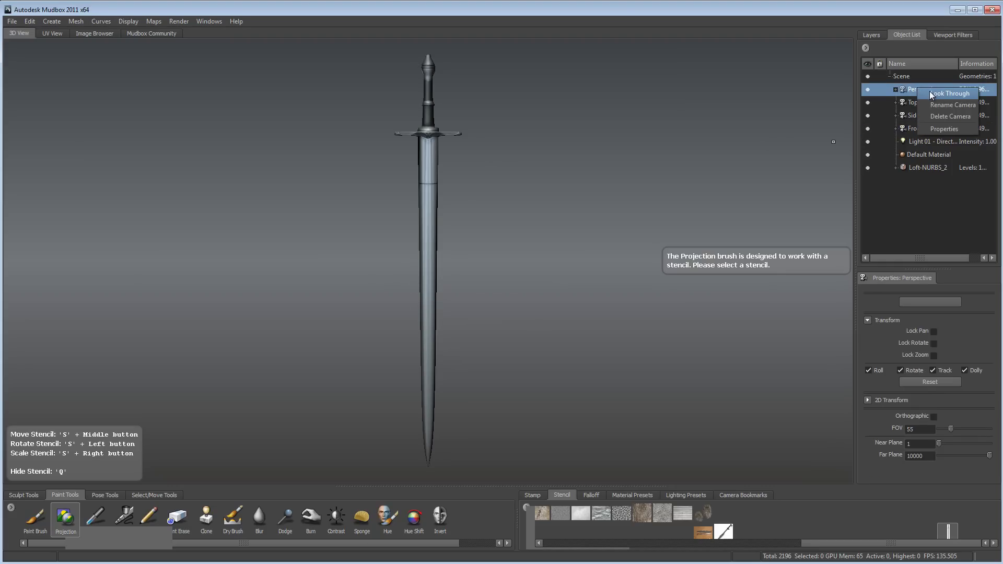
{"action": "left_click", "coordinate": [948, 93]}
{"action": "mouse_move", "coordinate": [423, 121]}
{"action": "left_mouse_down", "text": "alt"}
{"action": "mouse_move", "coordinate": [406, 135]}
{"action": "mouse_move", "coordinate": [472, 128]}
{"action": "mouse_move", "coordinate": [437, 142]}
{"action": "mouse_move", "coordinate": [495, 104]}
{"action": "mouse_move", "coordinate": [461, 98]}
{"action": "left_mouse_up", "text": "alt"}
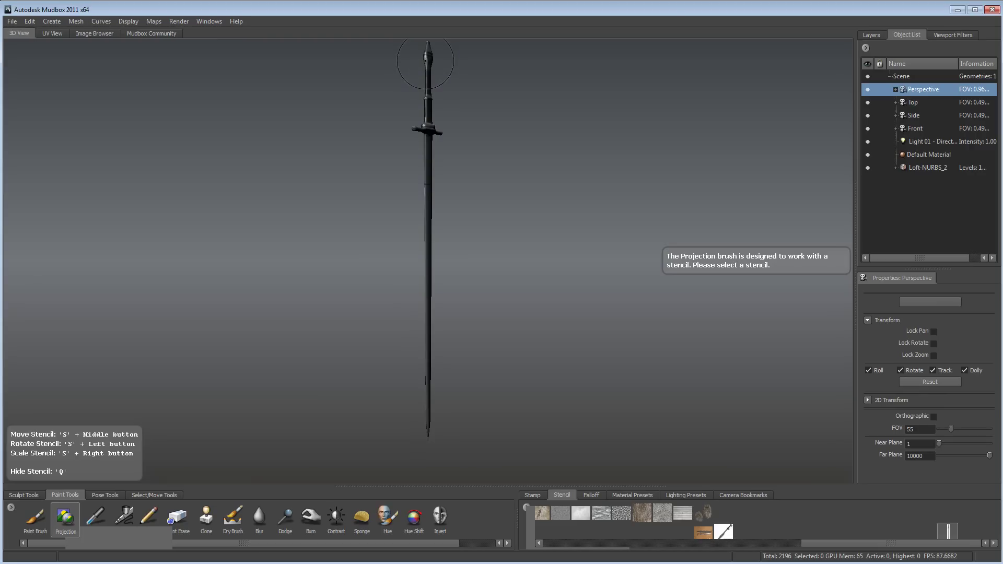
{"action": "key", "text": "f"}
{"action": "right_click_drag", "start_coordinate": [434, 331], "coordinate": [428, 349], "text": "alt"}
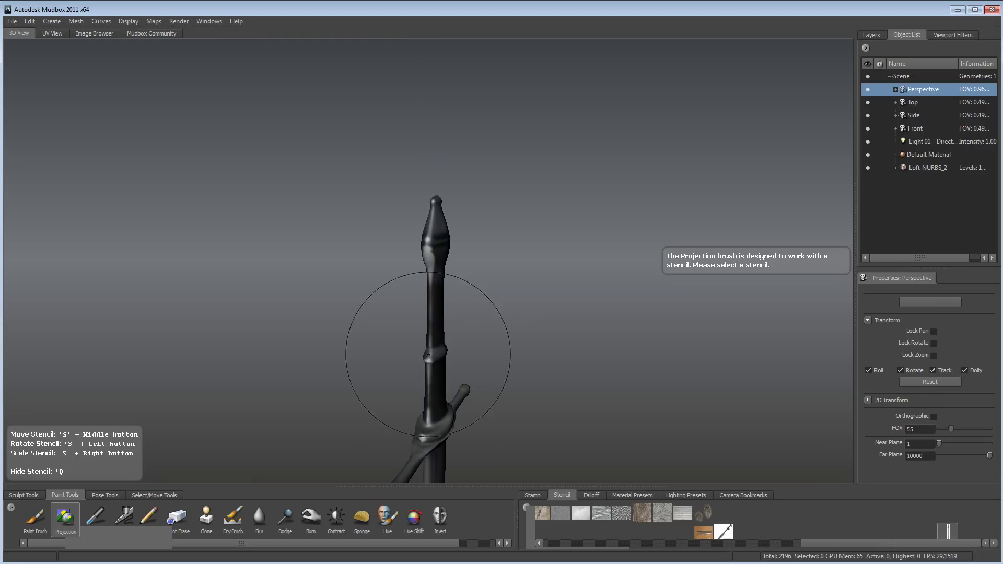
{"action": "key", "text": "f"}
{"action": "right_click_drag", "start_coordinate": [430, 412], "coordinate": [443, 455], "text": "alt"}
{"action": "left_click_drag", "start_coordinate": [443, 455], "coordinate": [486, 453], "text": "alt"}
{"action": "scroll", "coordinate": [446, 220], "scroll_direction": "up", "scroll_amount": 3}
{"action": "mouse_move", "coordinate": [446, 219]}
{"action": "left_mouse_down", "text": "alt"}
{"action": "mouse_move", "coordinate": [526, 224]}
{"action": "mouse_move", "coordinate": [442, 227]}
{"action": "left_mouse_up", "text": "alt"}
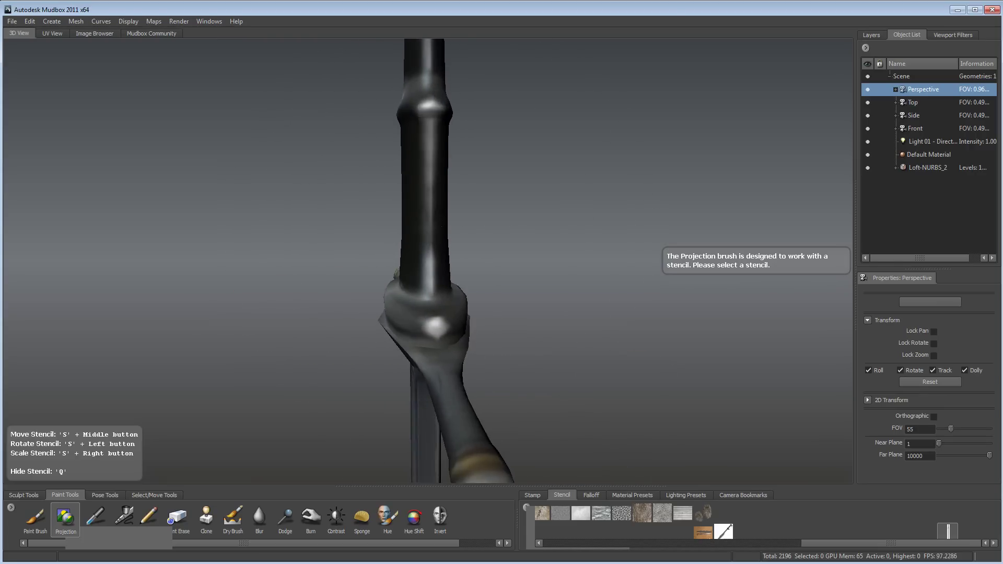
Apply the dark grey material preset to the sword and check the grip and crossguard under it.
{"action": "left_click", "coordinate": [629, 496]}
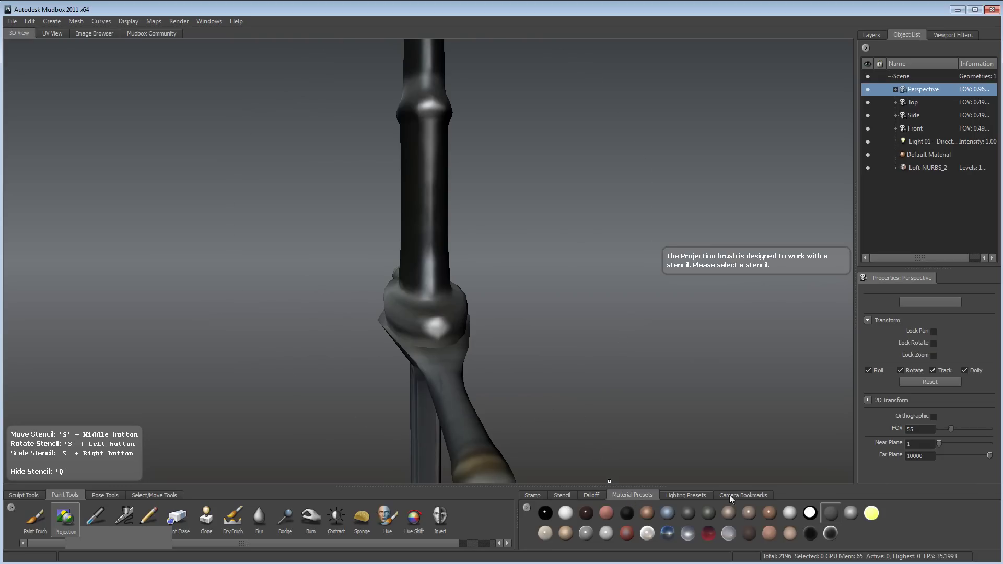
{"action": "left_click", "coordinate": [830, 514]}
{"action": "left_click_drag", "start_coordinate": [433, 180], "coordinate": [429, 216], "text": "alt"}
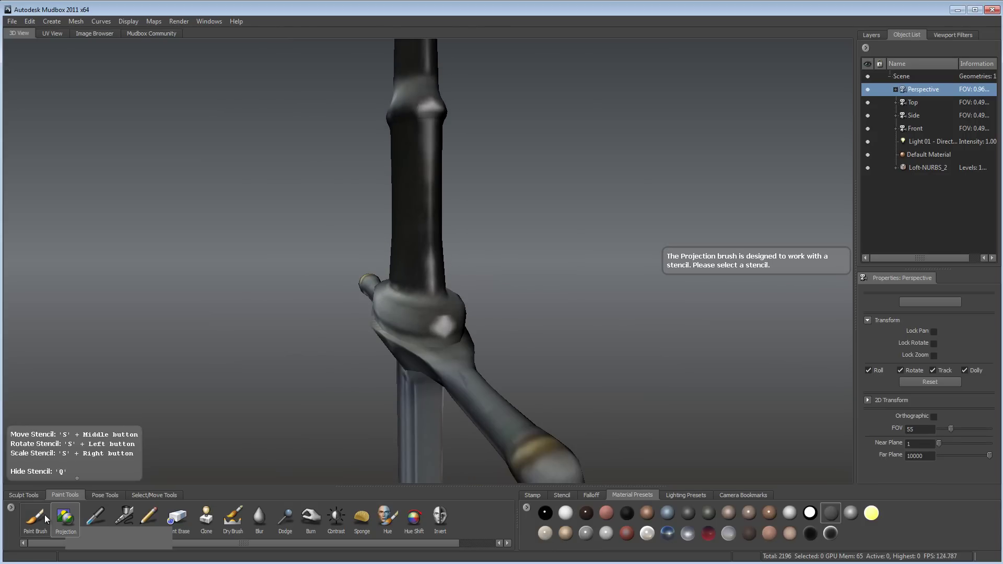
{"action": "left_click_drag", "start_coordinate": [486, 261], "coordinate": [452, 268], "text": "alt"}
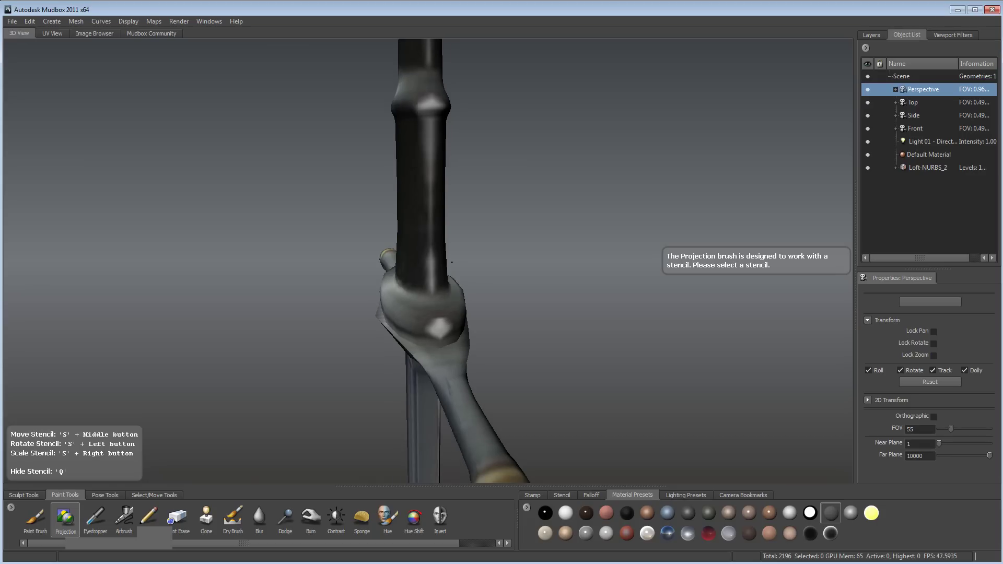
Choose the Clone paint tool and set its brush size to 22 with mirroring off.
{"action": "left_click", "coordinate": [207, 520]}
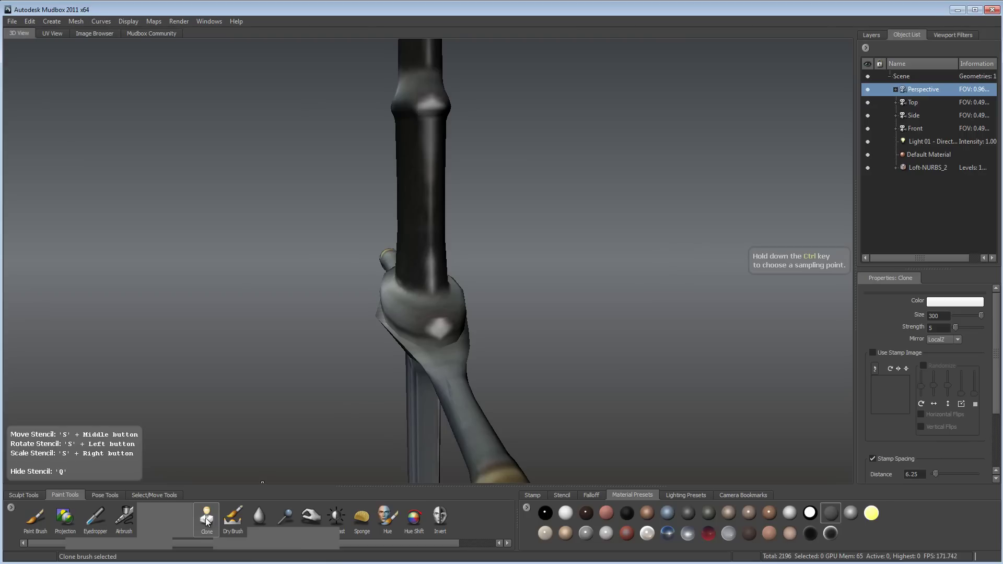
{"action": "scroll", "coordinate": [438, 271], "scroll_direction": "up", "scroll_amount": 5}
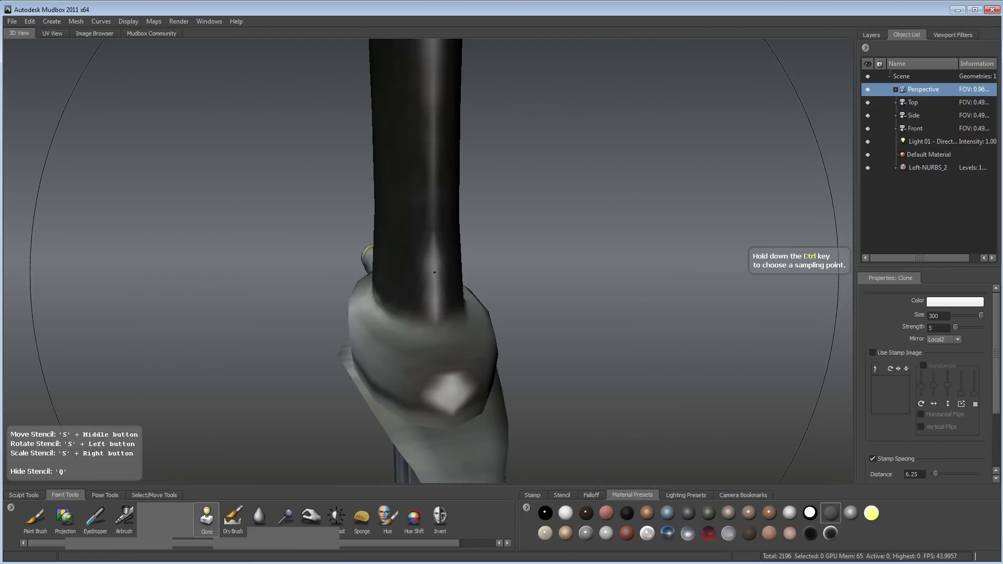
{"action": "double_click", "coordinate": [934, 316]}
{"action": "type", "text": "22"}
{"action": "key", "text": "Return"}
{"action": "left_click_drag", "start_coordinate": [399, 217], "coordinate": [431, 214], "text": "alt"}
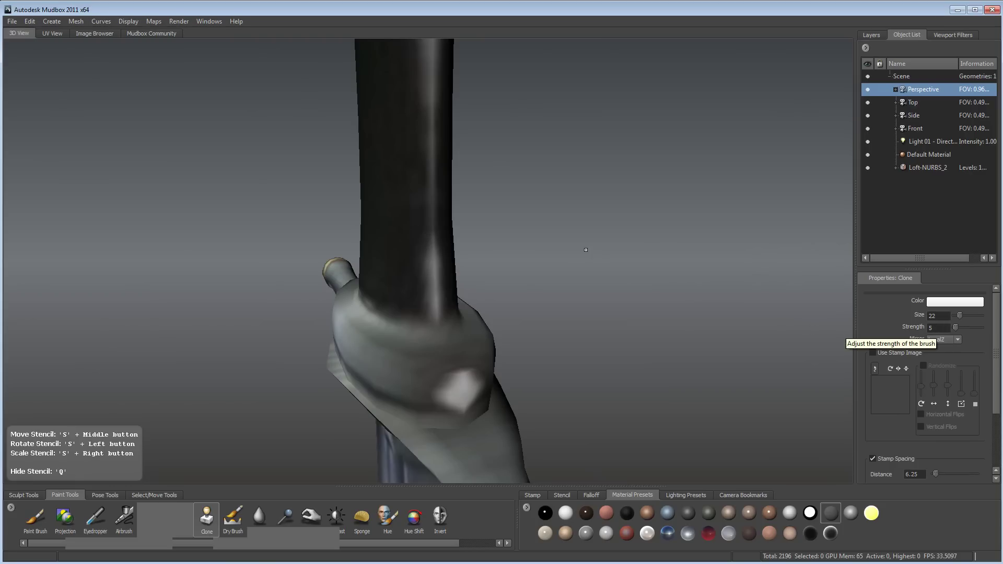
{"action": "left_click", "coordinate": [958, 340]}
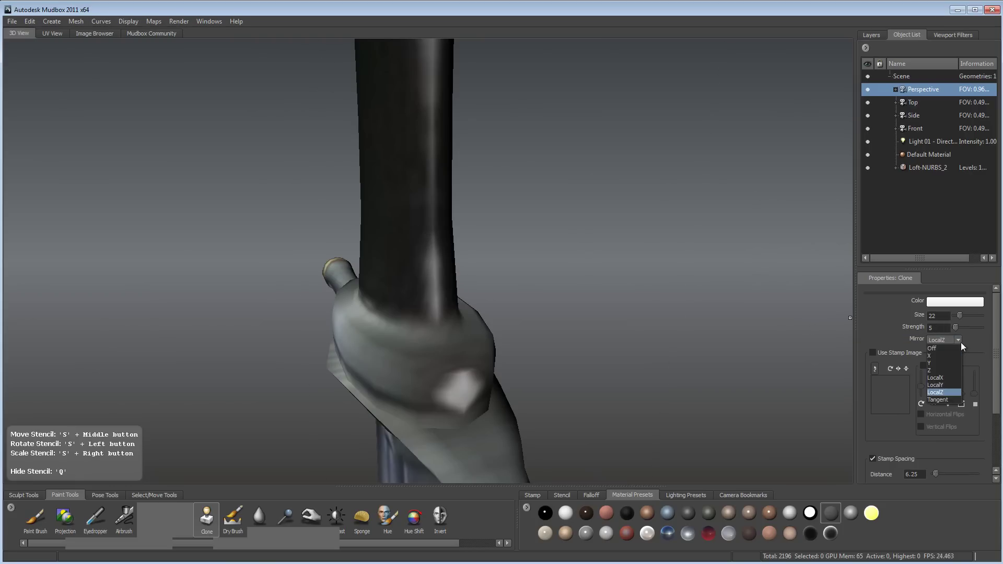
{"action": "left_click", "coordinate": [952, 350]}
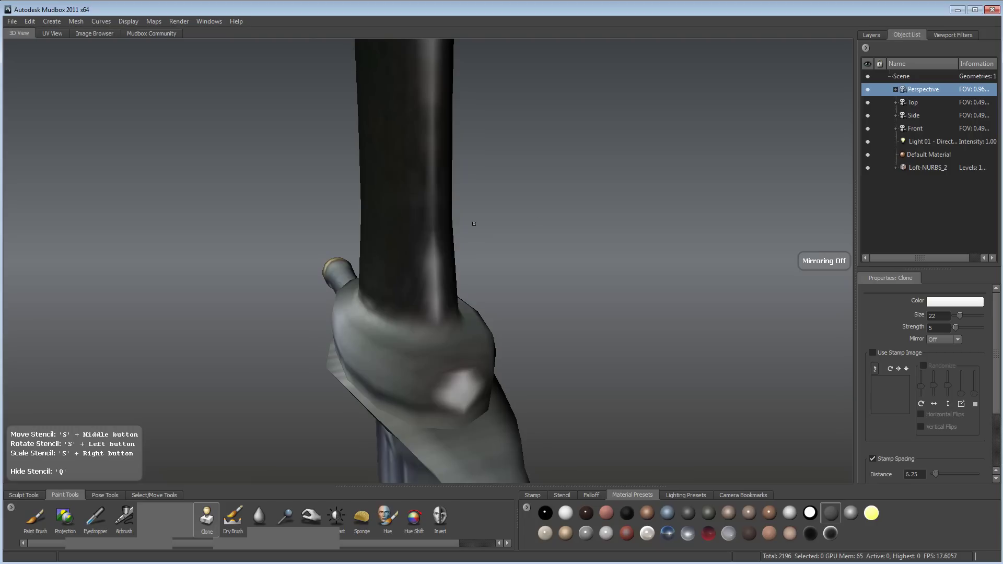
Examine the projected texture along the grip, its raised ring and the crossguard from several angles.
{"action": "left_click_drag", "start_coordinate": [393, 220], "coordinate": [418, 222], "text": "alt"}
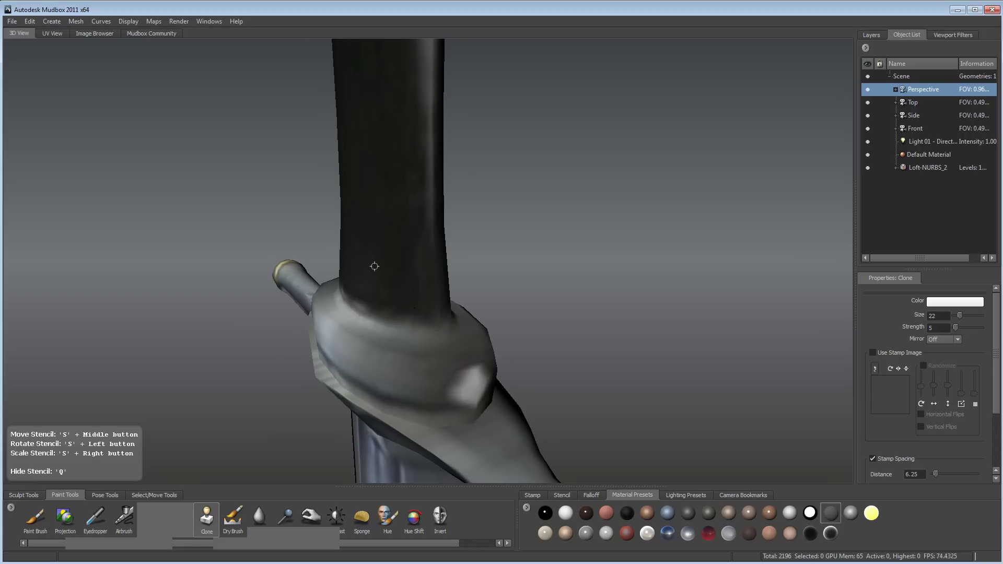
{"action": "mouse_move", "coordinate": [372, 230]}
{"action": "left_mouse_down", "text": "alt"}
{"action": "mouse_move", "coordinate": [385, 158]}
{"action": "mouse_move", "coordinate": [405, 204]}
{"action": "mouse_move", "coordinate": [389, 238]}
{"action": "left_mouse_up", "text": "alt"}
{"action": "key", "text": "f"}
{"action": "left_click", "coordinate": [387, 245], "text": "ctrl"}
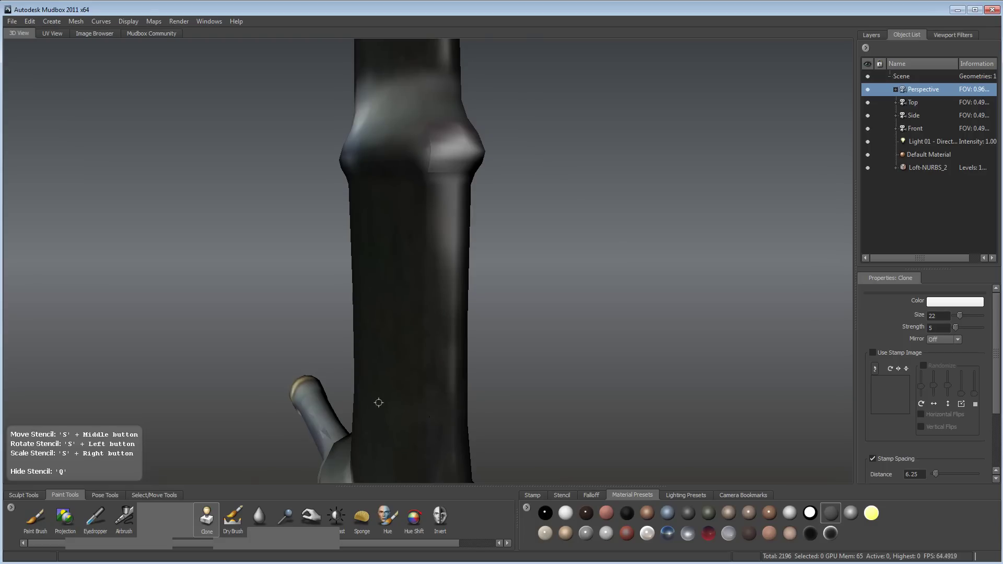
{"action": "left_click_drag", "start_coordinate": [379, 403], "coordinate": [341, 404], "text": "alt"}
{"action": "left_click_drag", "start_coordinate": [395, 278], "coordinate": [418, 279], "text": "alt"}
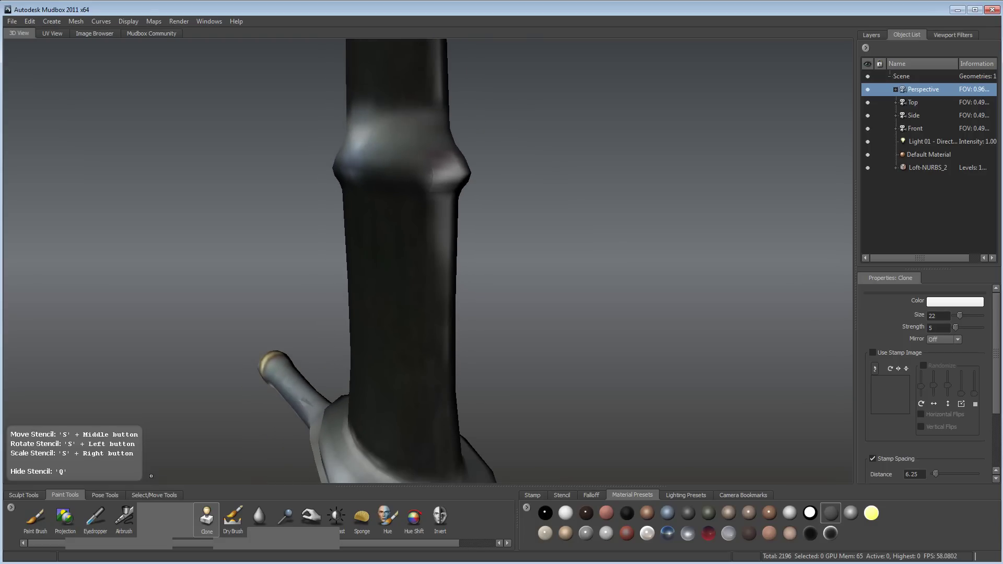
Choose the Projection tool, turn the sword picture stencil on, reposition it over the model and hide it again.
{"action": "left_click", "coordinate": [61, 516]}
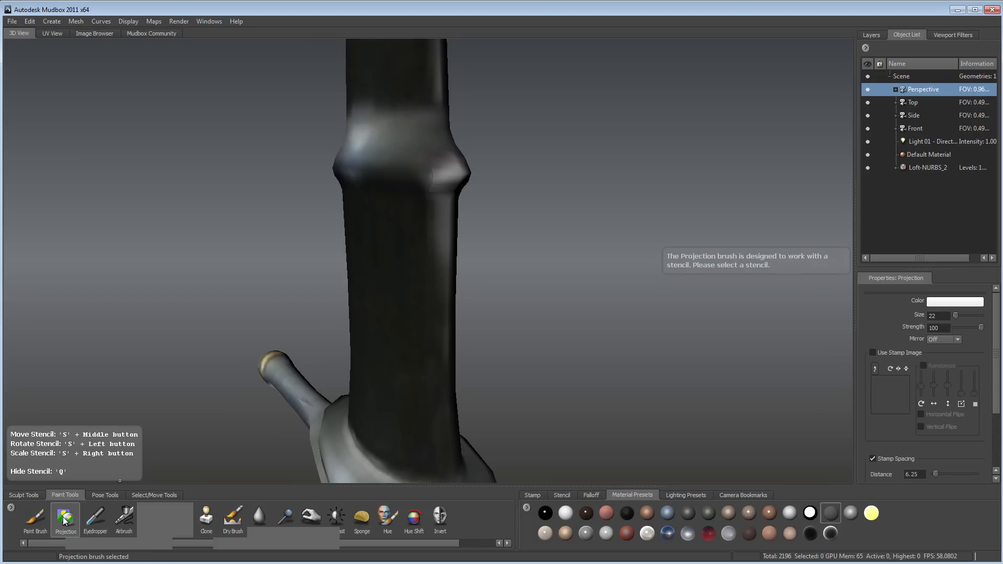
{"action": "left_click", "coordinate": [562, 496]}
{"action": "left_click", "coordinate": [948, 533]}
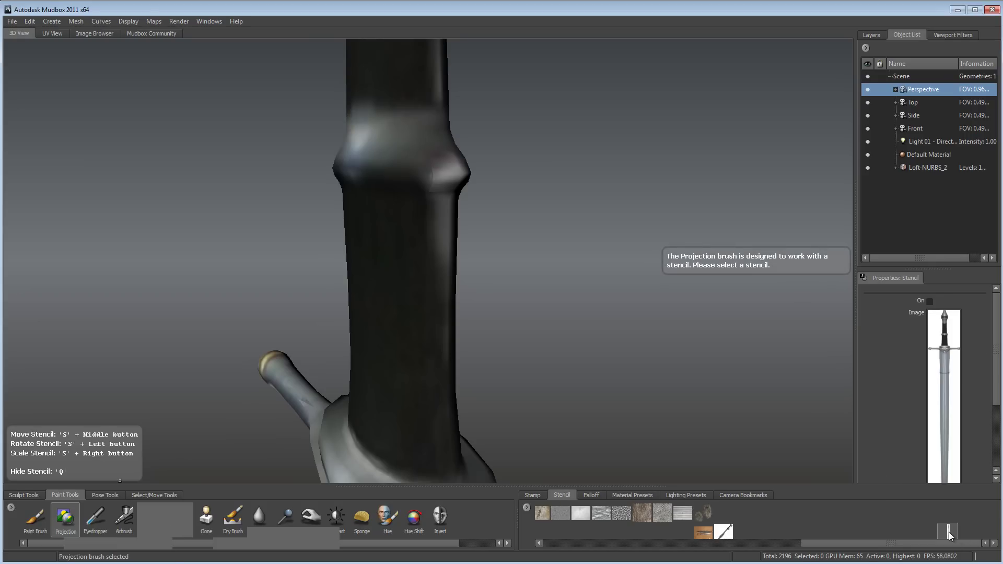
{"action": "left_click", "coordinate": [929, 302]}
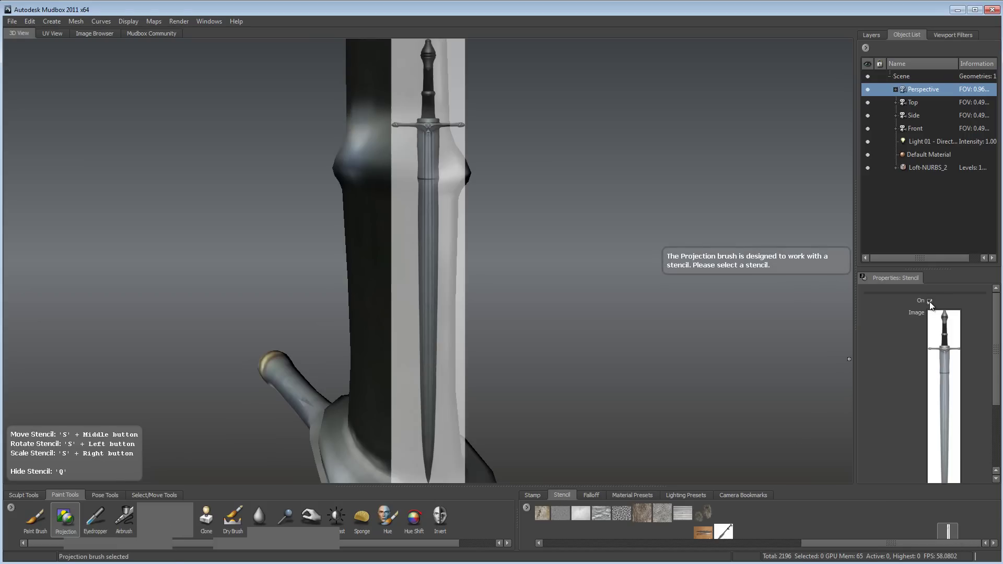
{"action": "left_click_drag", "start_coordinate": [432, 228], "coordinate": [361, 222], "text": "alt"}
{"action": "right_click_drag", "start_coordinate": [360, 222], "coordinate": [620, 252]}
{"action": "mouse_move", "coordinate": [493, 244]}
{"action": "middle_mouse_down"}
{"action": "mouse_move", "coordinate": [510, 409]}
{"action": "mouse_move", "coordinate": [519, 388]}
{"action": "mouse_move", "coordinate": [528, 405]}
{"action": "middle_mouse_up"}
{"action": "key", "text": "q"}
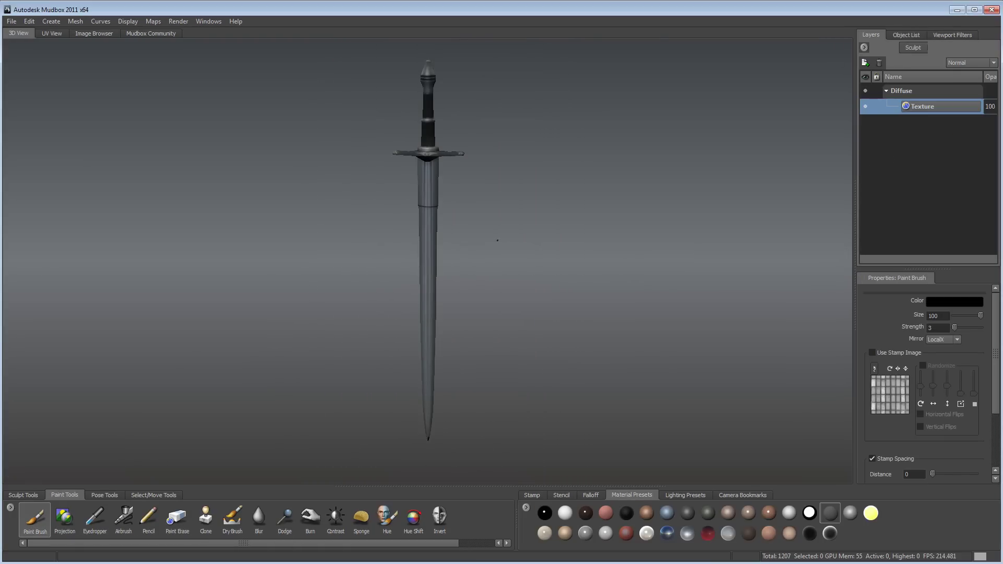
Inspect the fully textured sword from the front and at slight angles.
{"action": "left_click_drag", "start_coordinate": [506, 208], "coordinate": [362, 167], "text": "alt"}
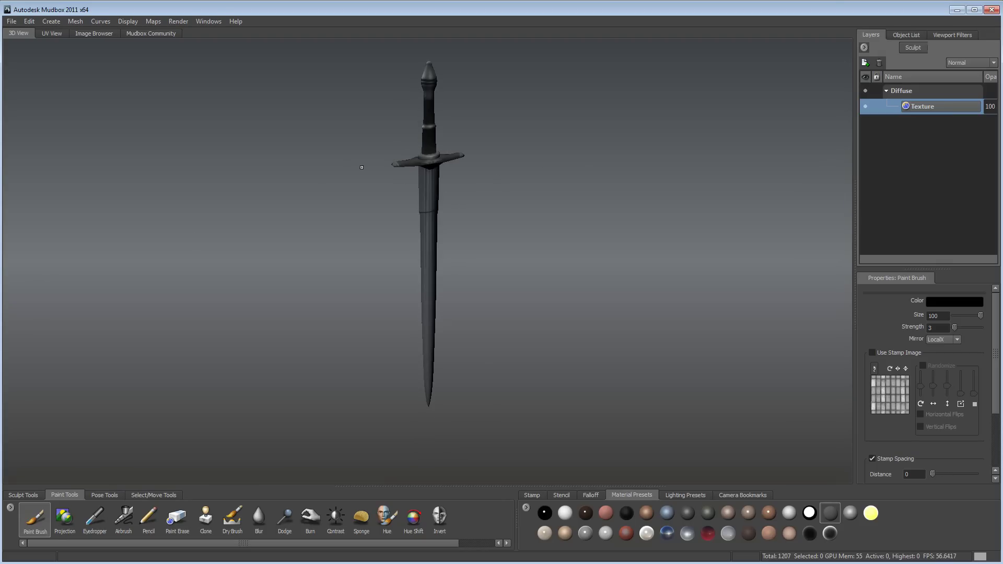
{"action": "left_click_drag", "start_coordinate": [504, 182], "coordinate": [469, 172], "text": "alt"}
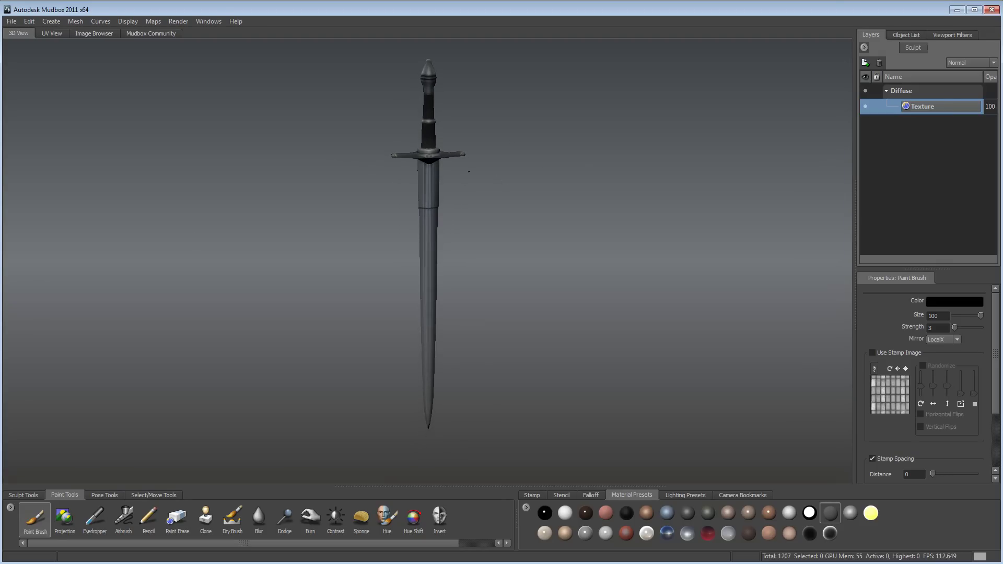
{"action": "left_click_drag", "start_coordinate": [532, 178], "coordinate": [319, 135], "text": "alt"}
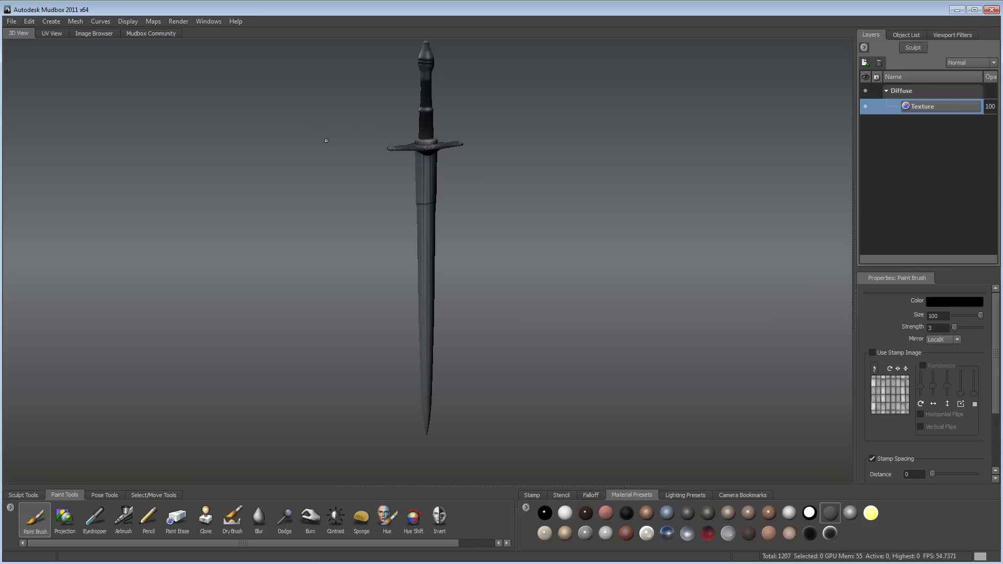
{"action": "left_click_drag", "start_coordinate": [448, 170], "coordinate": [389, 189], "text": "alt"}
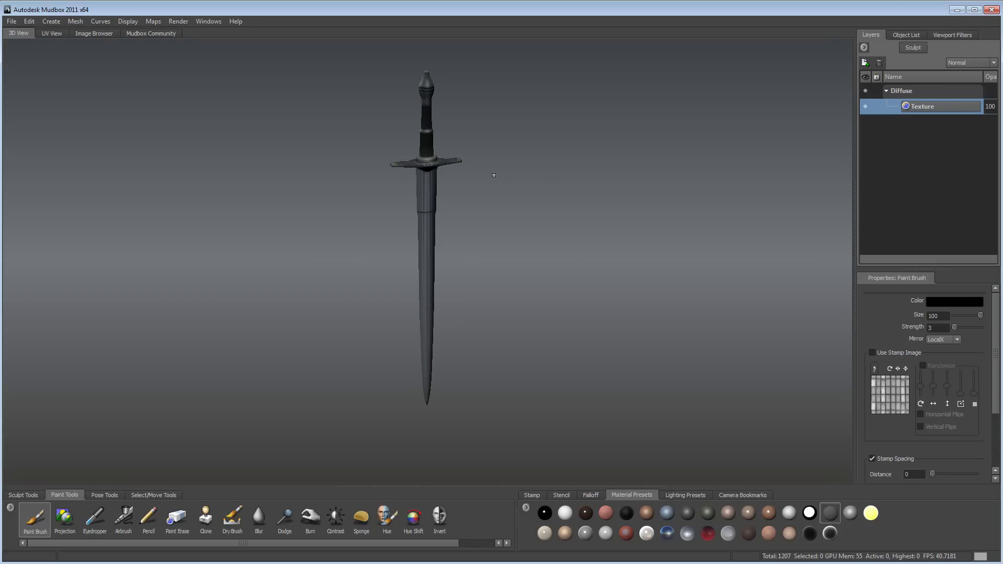
{"action": "left_click_drag", "start_coordinate": [469, 174], "coordinate": [457, 153], "text": "alt"}
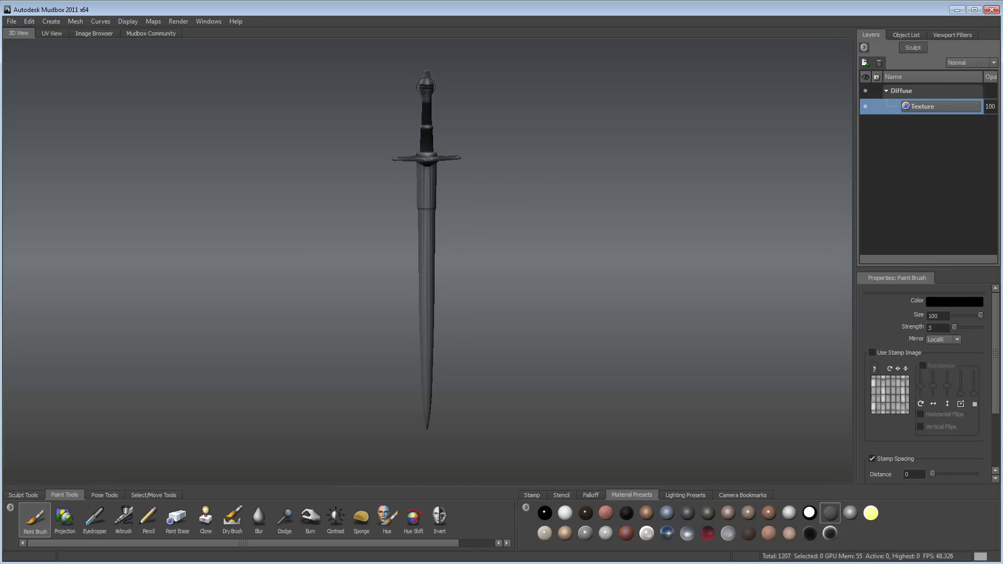
{"action": "right_click", "coordinate": [922, 108]}
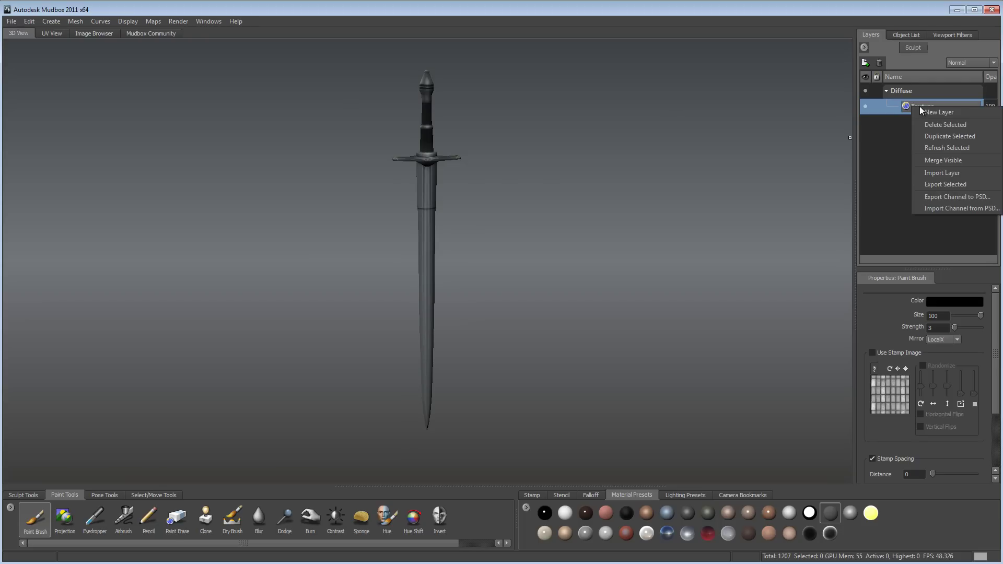
{"action": "left_click", "coordinate": [955, 187]}
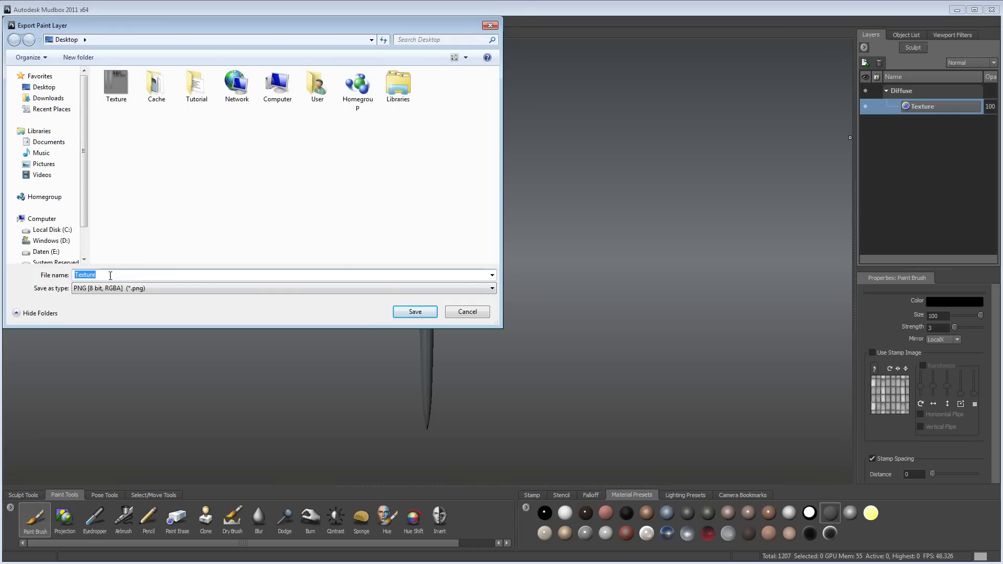
{"action": "left_click", "coordinate": [455, 311]}
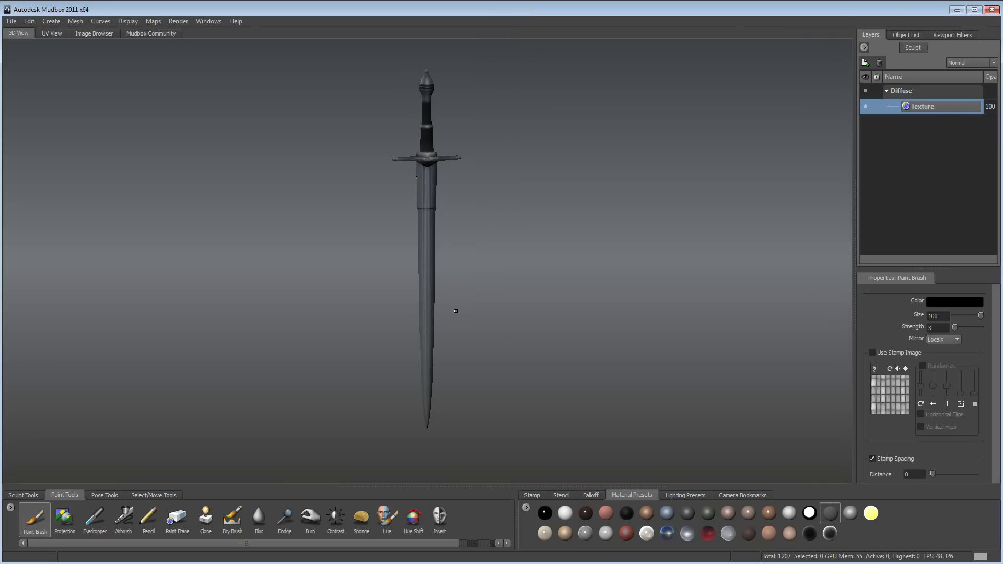
Switch to Photoshop and save a copy of Texture.png to the desktop as Texture.dds in D3D/DDS format.
{"action": "left_click", "coordinate": [957, 10]}
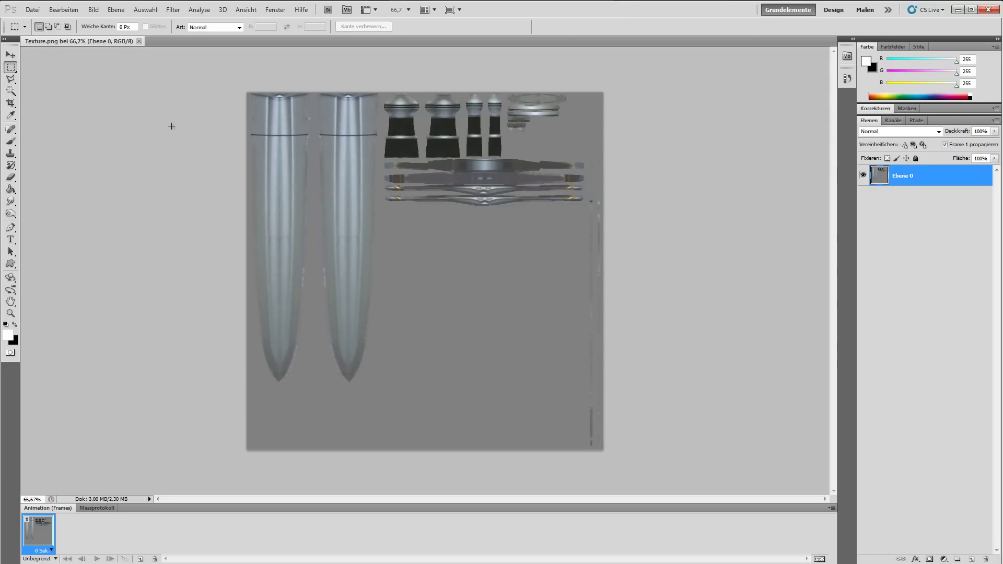
{"action": "left_click", "coordinate": [35, 10]}
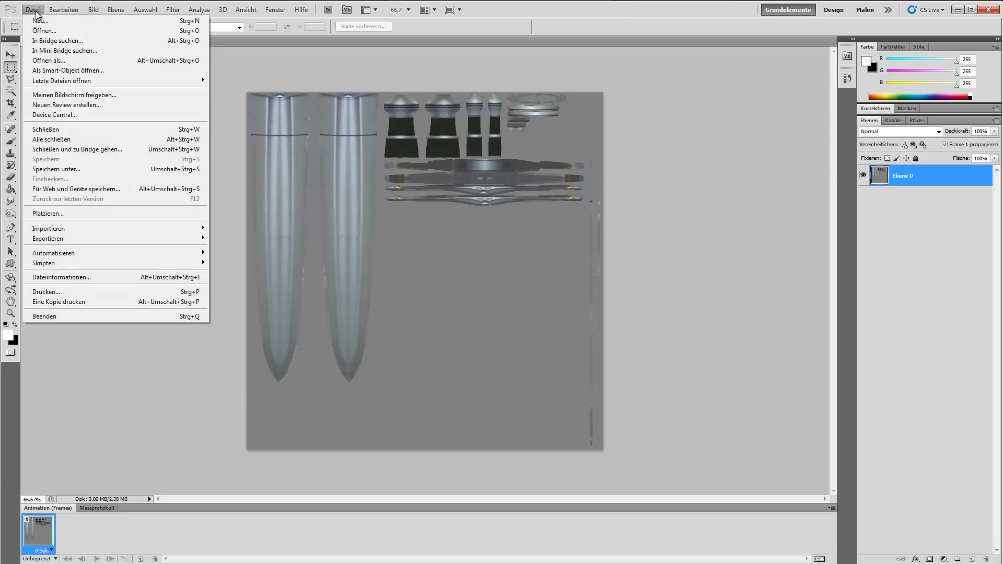
{"action": "left_click", "coordinate": [65, 169]}
{"action": "left_click", "coordinate": [507, 288]}
{"action": "scroll", "coordinate": [509, 291], "scroll_direction": "up", "scroll_amount": 5}
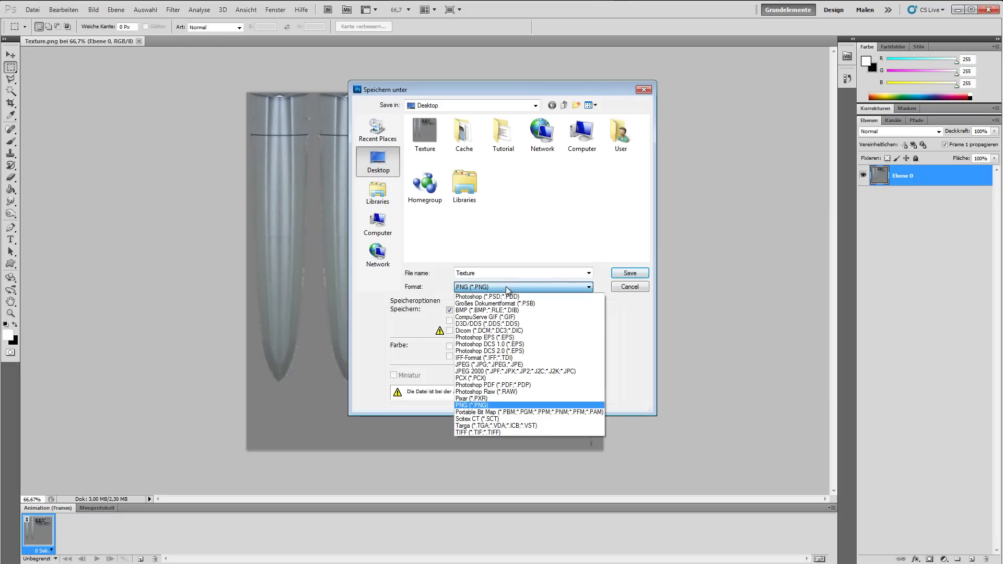
{"action": "left_click", "coordinate": [515, 322]}
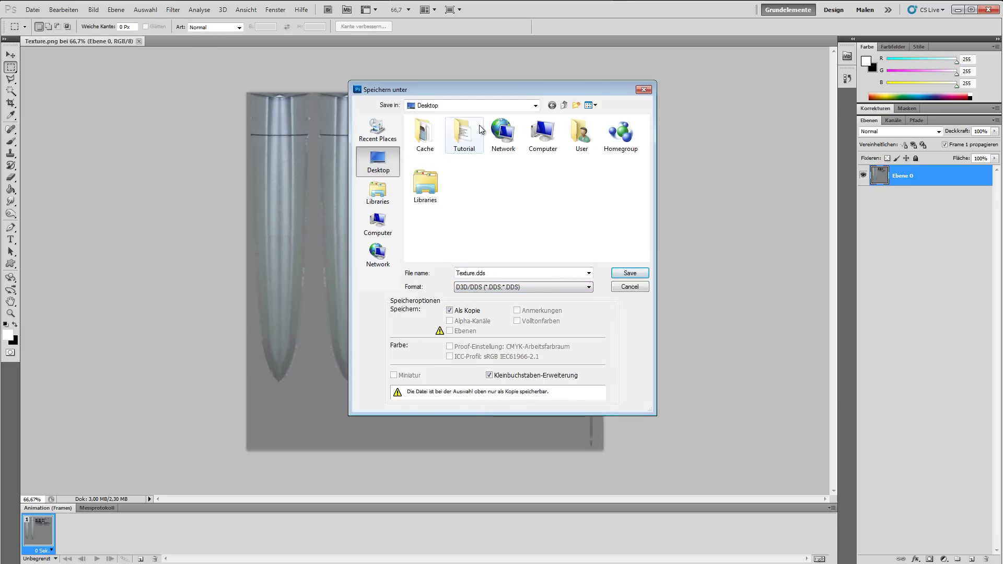
{"action": "left_click", "coordinate": [629, 273]}
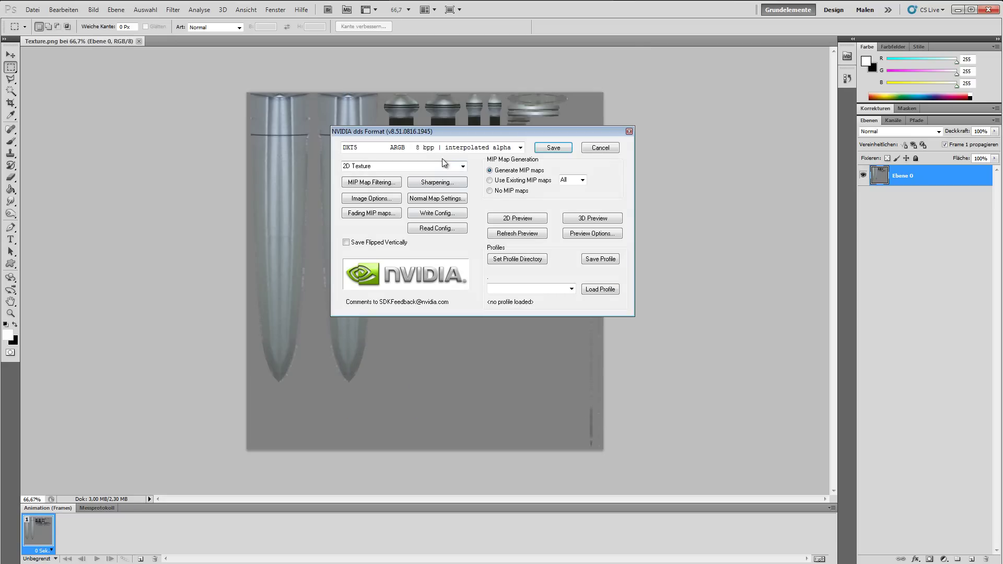
Save the DDS file with DXT5 ARGB 8 bpp interpolated alpha compression.
{"action": "left_click", "coordinate": [520, 147]}
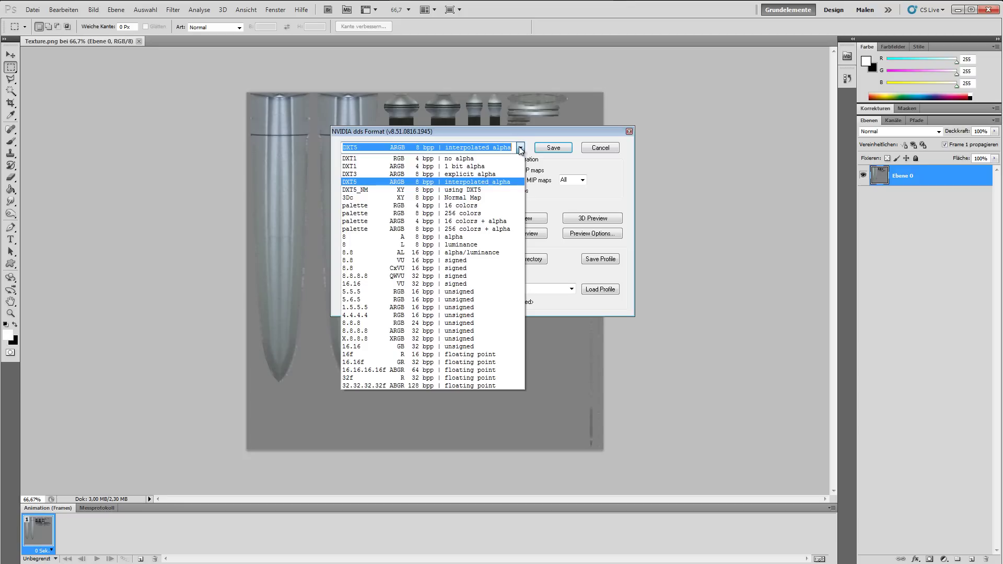
{"action": "left_click", "coordinate": [418, 181]}
{"action": "left_click", "coordinate": [563, 151]}
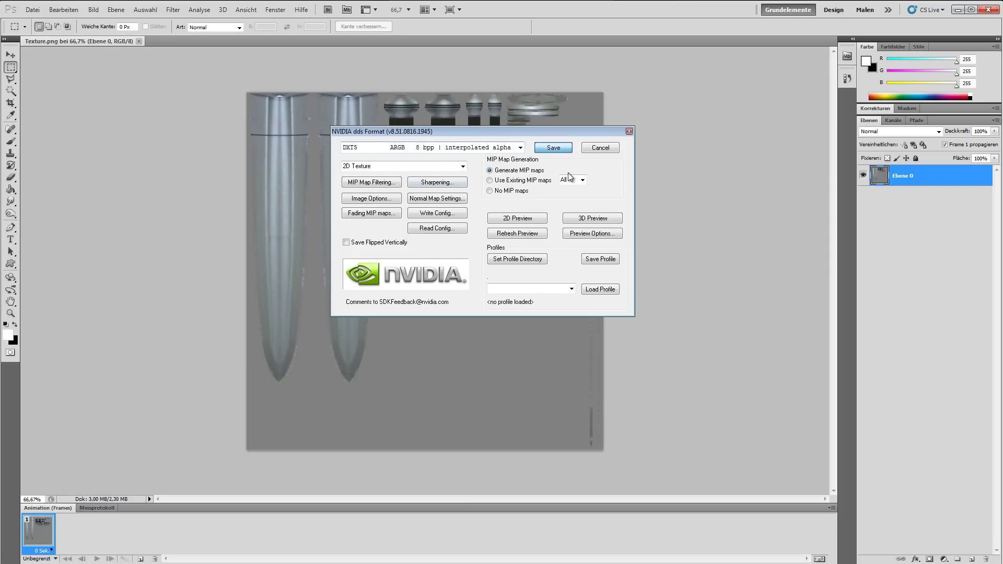
Check and close the overview picture of the required mod files, and fully desaturate the sword texture with Hue/Saturation.
{"action": "key", "text": "alt+Tab"}
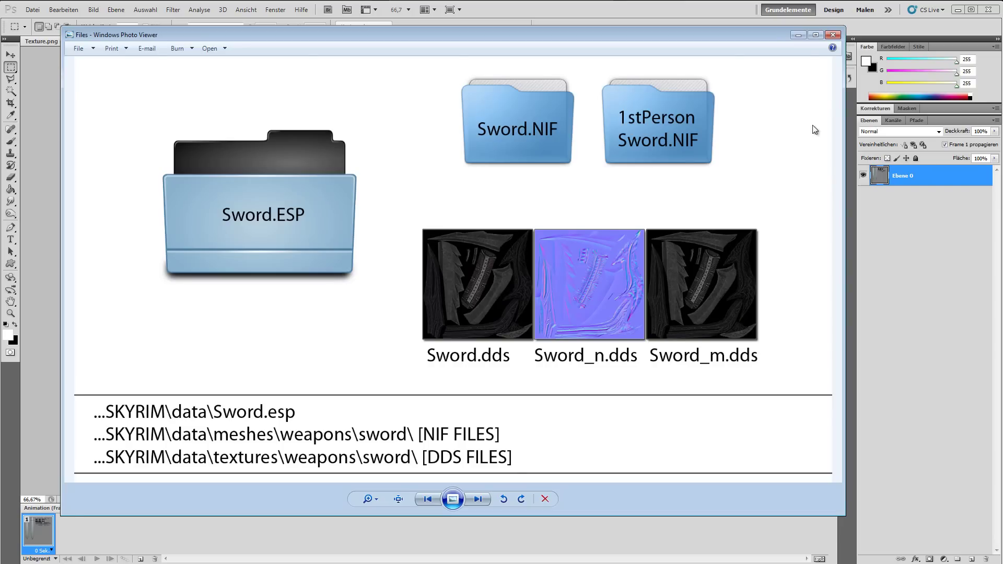
{"action": "left_click", "coordinate": [833, 36]}
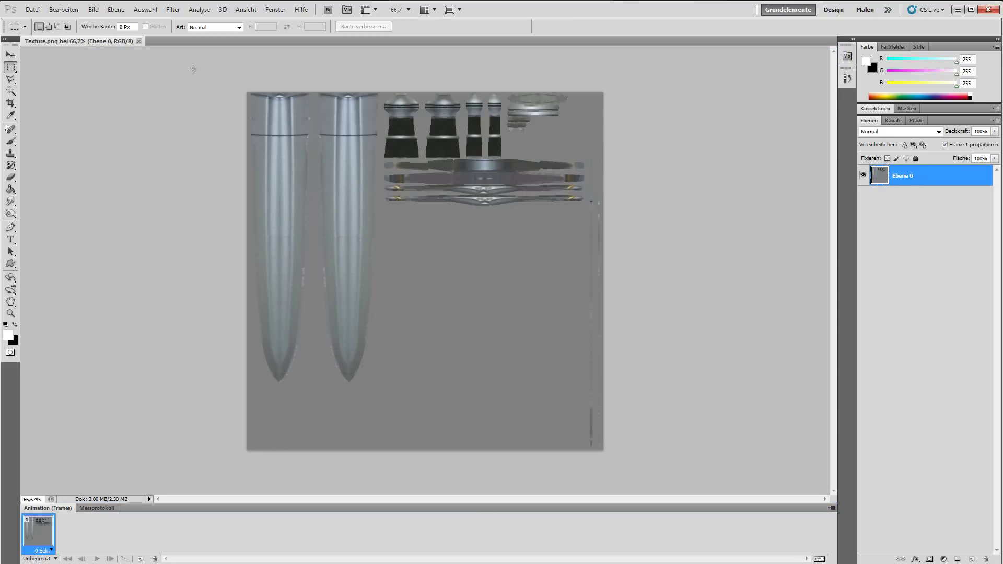
{"action": "left_click", "coordinate": [94, 10]}
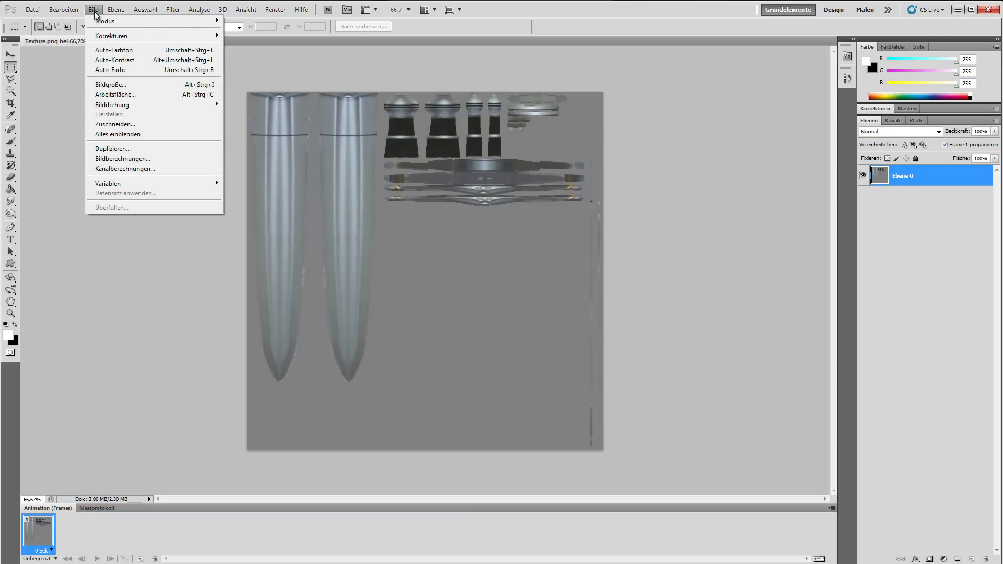
{"action": "mouse_move", "coordinate": [117, 43]}
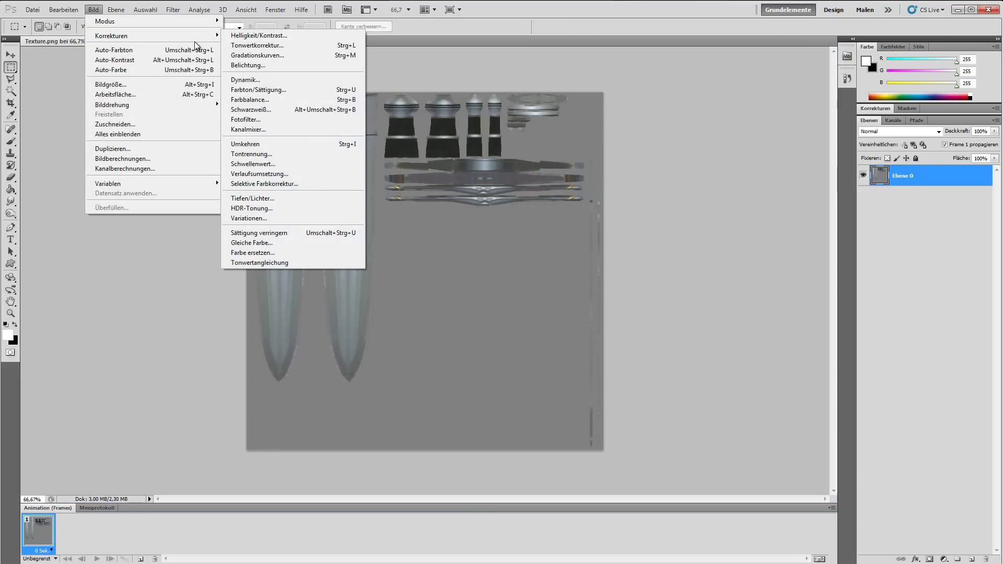
{"action": "left_click", "coordinate": [307, 93]}
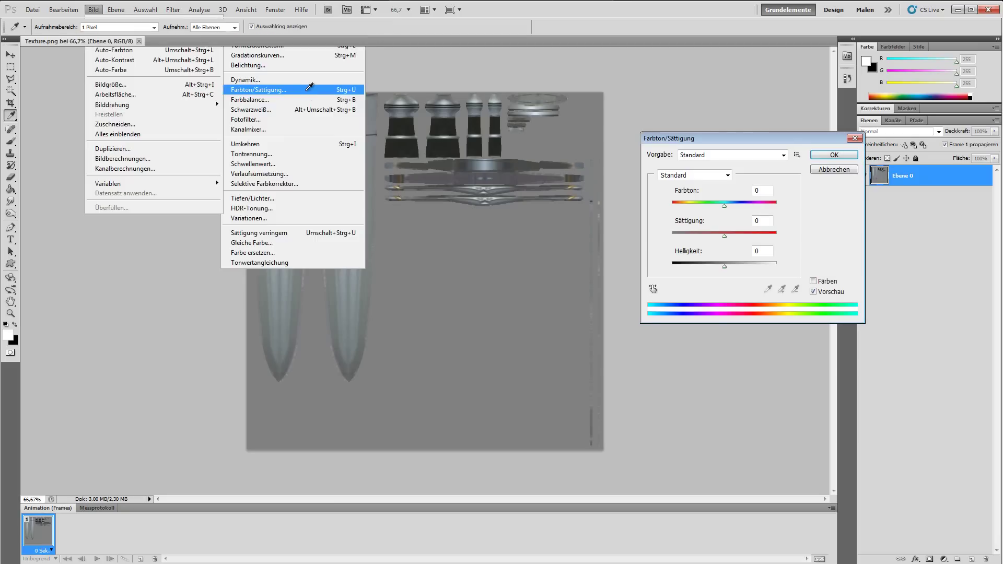
{"action": "left_click_drag", "start_coordinate": [724, 236], "coordinate": [630, 235]}
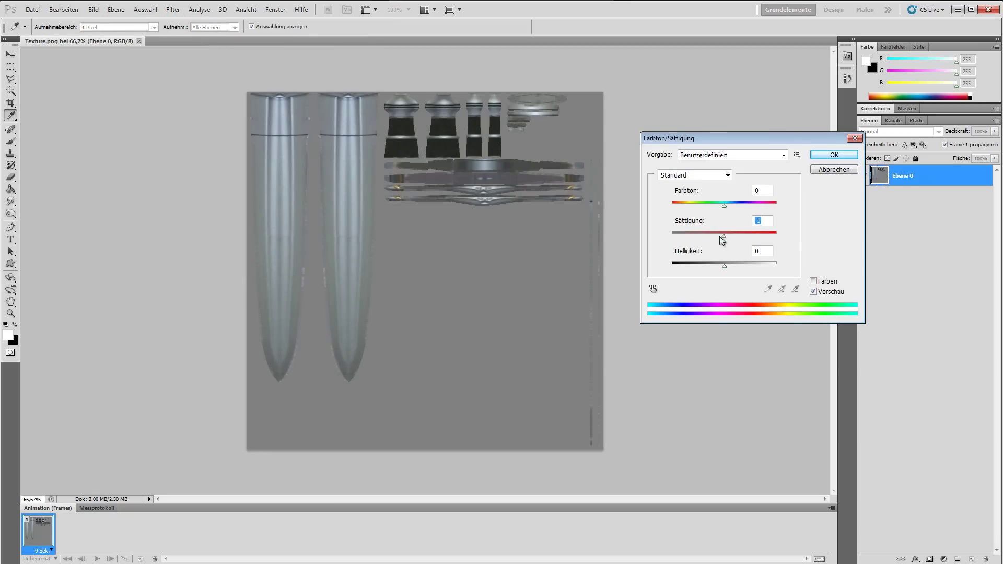
{"action": "left_click", "coordinate": [822, 155]}
{"action": "key", "text": "m"}
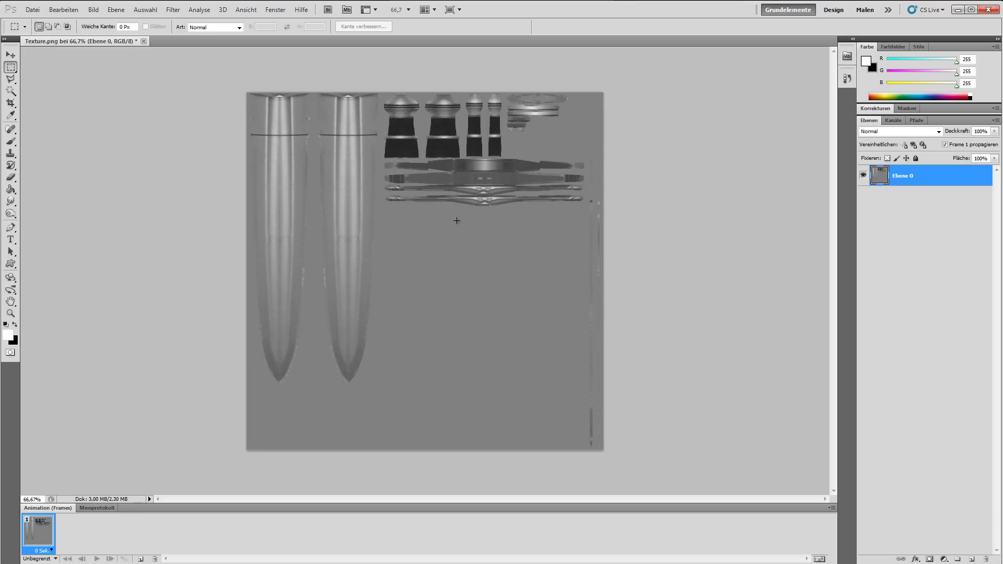
Darken the grayscale texture by setting the Levels midtone to 0.59, and copy the whole image to the clipboard.
{"action": "key", "text": "ctrl+l"}
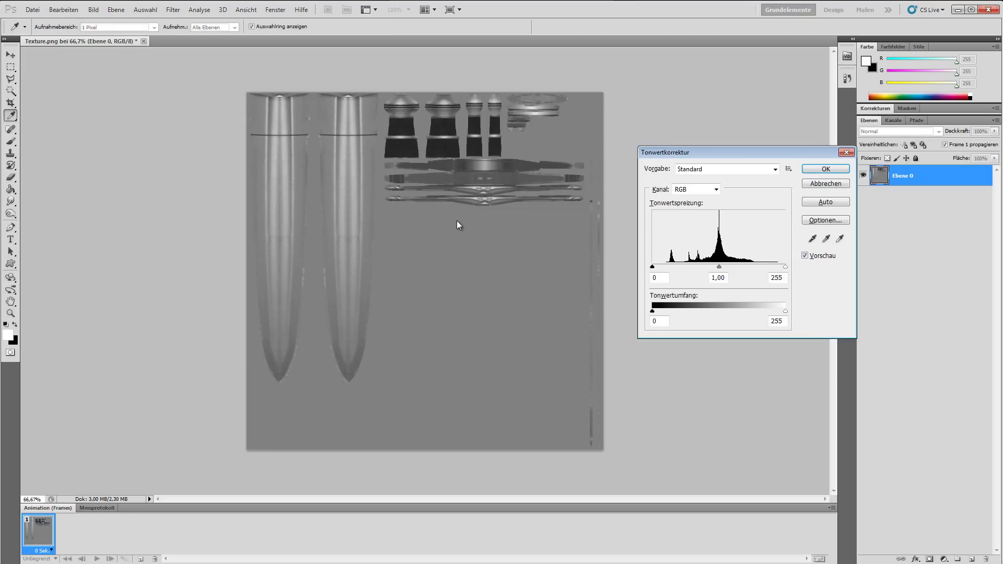
{"action": "left_click_drag", "start_coordinate": [719, 267], "coordinate": [740, 268]}
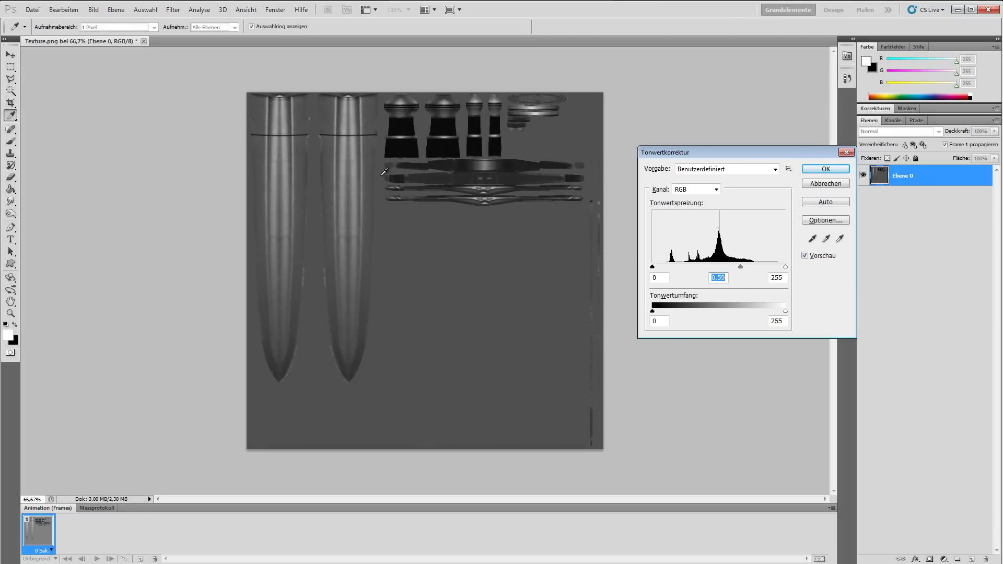
{"action": "left_click", "coordinate": [820, 171]}
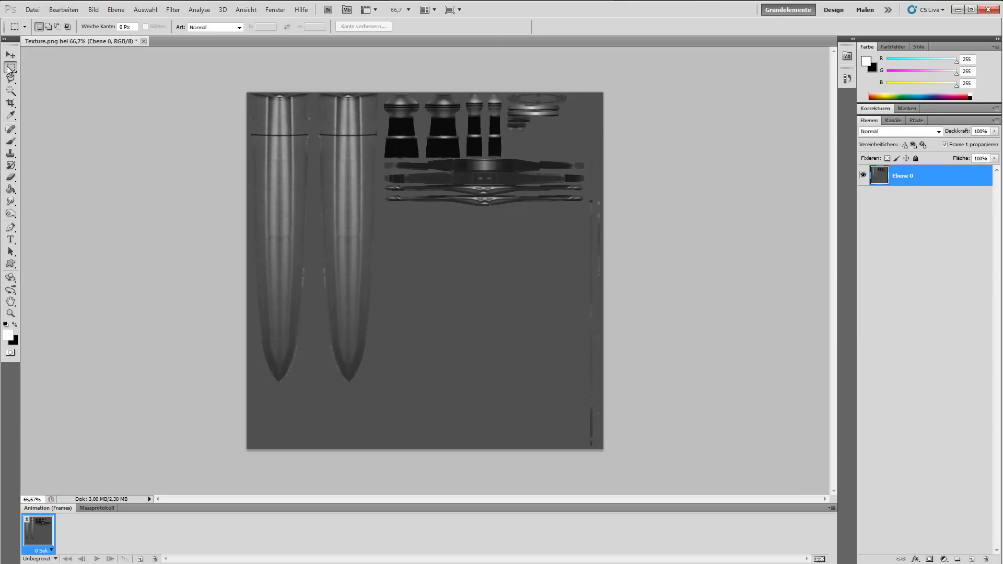
{"action": "key", "text": "ctrl+a"}
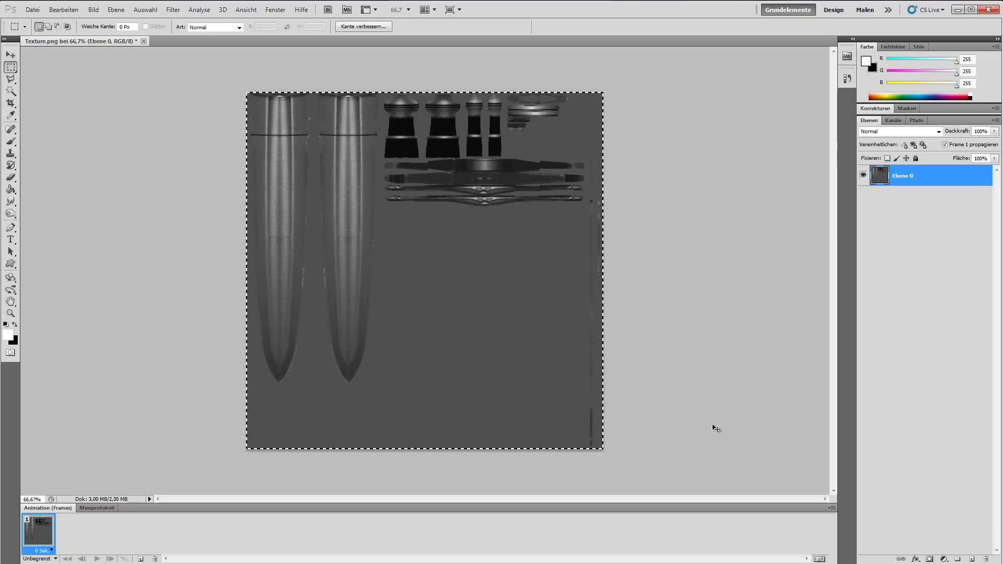
{"action": "key", "text": "ctrl+d"}
Save a copy to the desktop as Texture_m.dds in D3D/DDS format with DXT5 ARGB 8 bpp interpolated alpha compression.
{"action": "left_click", "coordinate": [32, 11]}
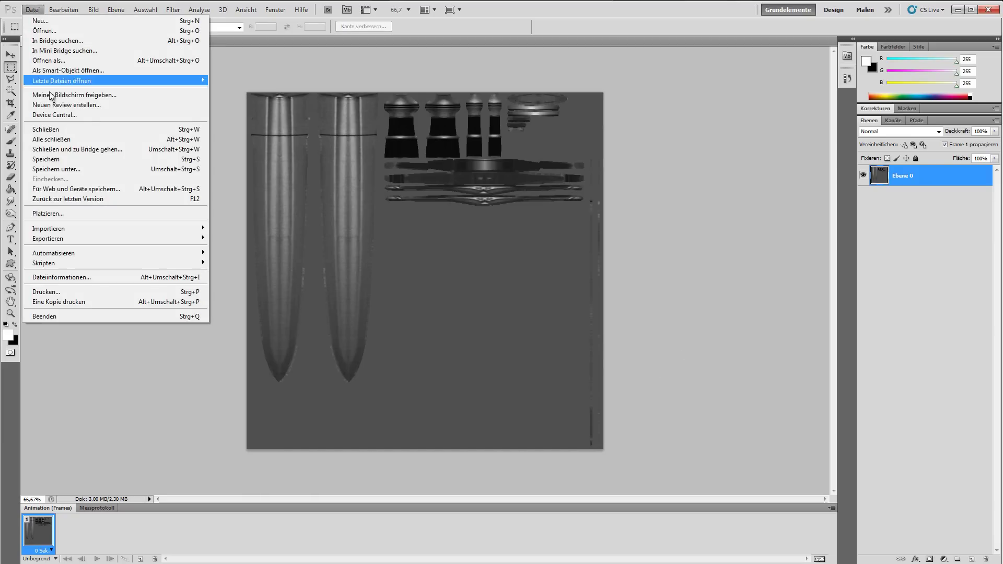
{"action": "left_click", "coordinate": [64, 170]}
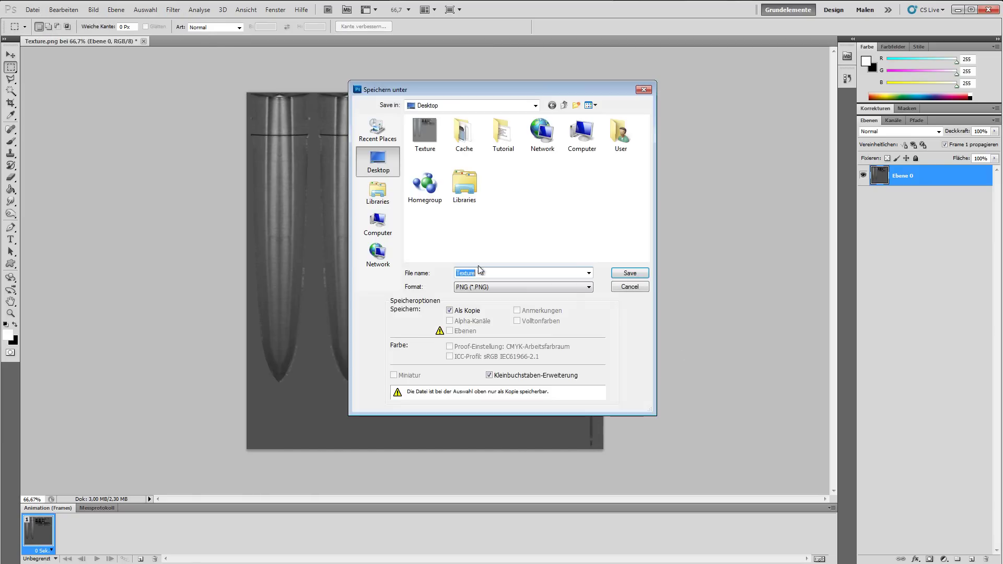
{"action": "left_click", "coordinate": [524, 287]}
{"action": "left_click", "coordinate": [528, 323]}
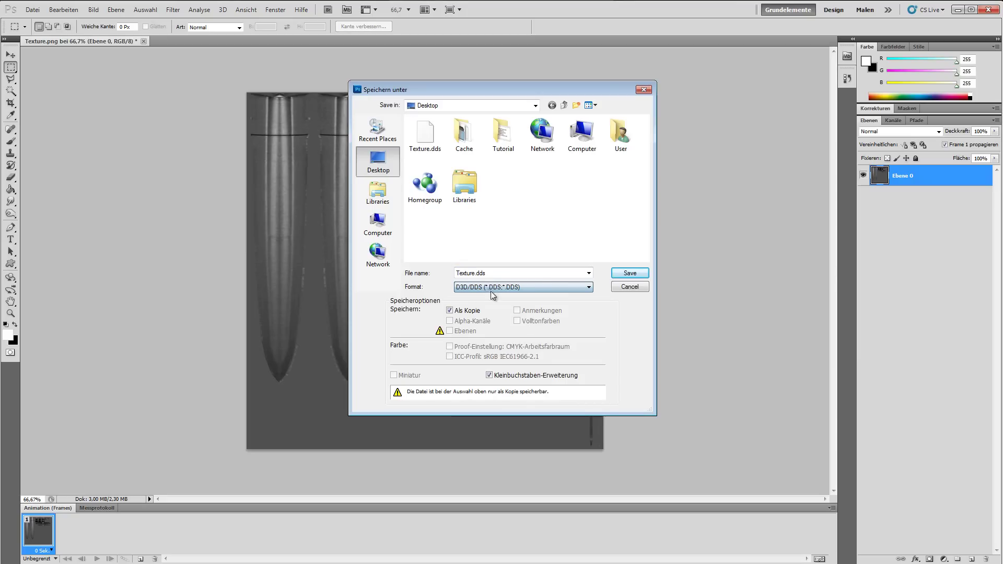
{"action": "double_click", "coordinate": [477, 272]}
{"action": "left_click", "coordinate": [474, 273]}
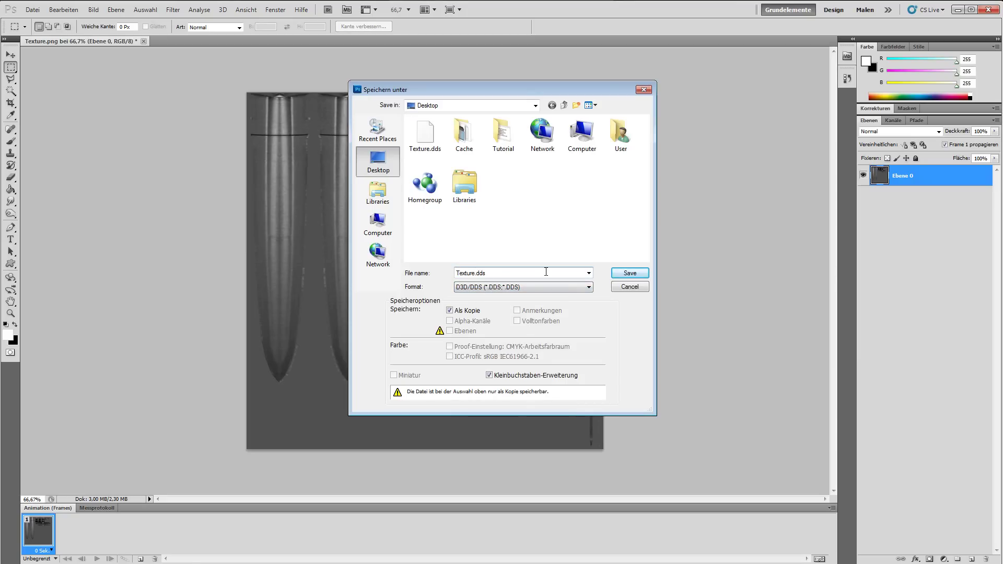
{"action": "type", "text": "_m"}
{"action": "left_click", "coordinate": [630, 272]}
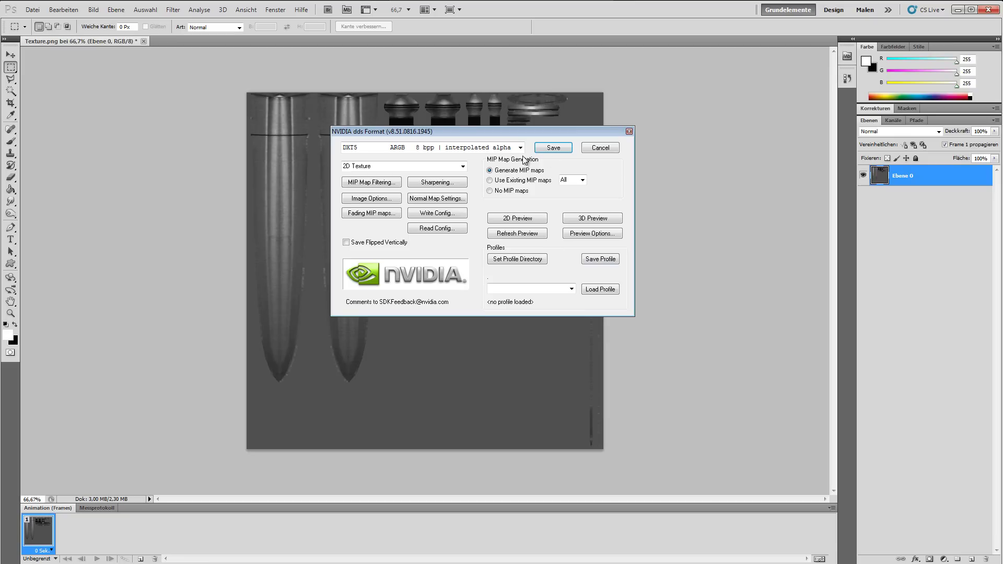
{"action": "left_click", "coordinate": [549, 149]}
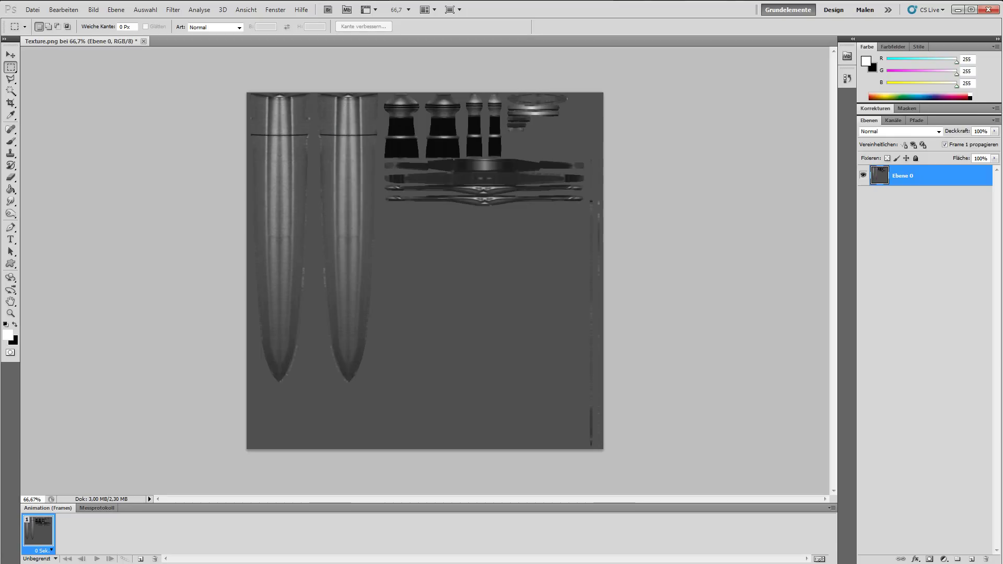
Check the file overview picture again, close it, and turn the texture into a normal map with the NVIDIA NormalMapFilter.
{"action": "key", "text": "alt+Tab"}
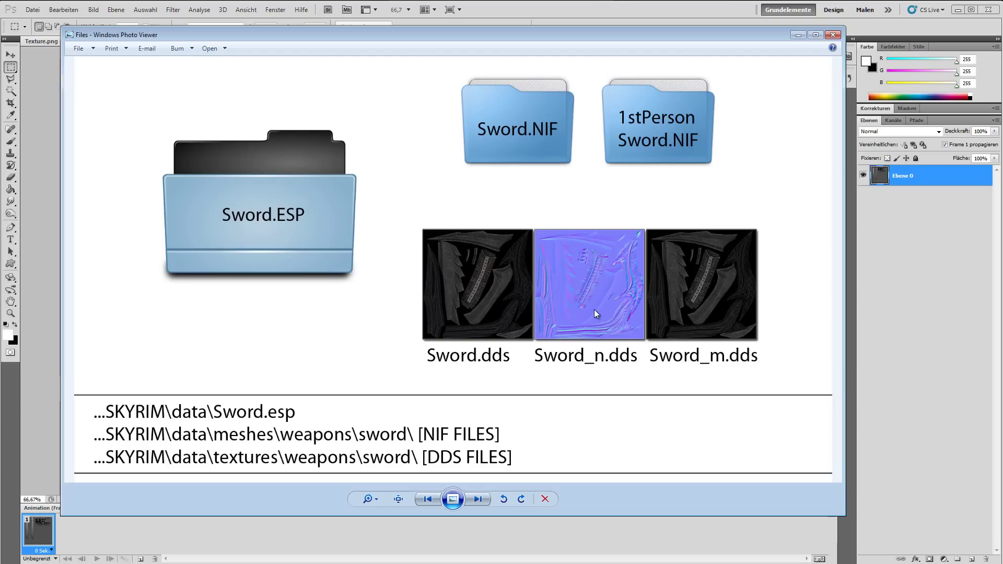
{"action": "left_click", "coordinate": [832, 34]}
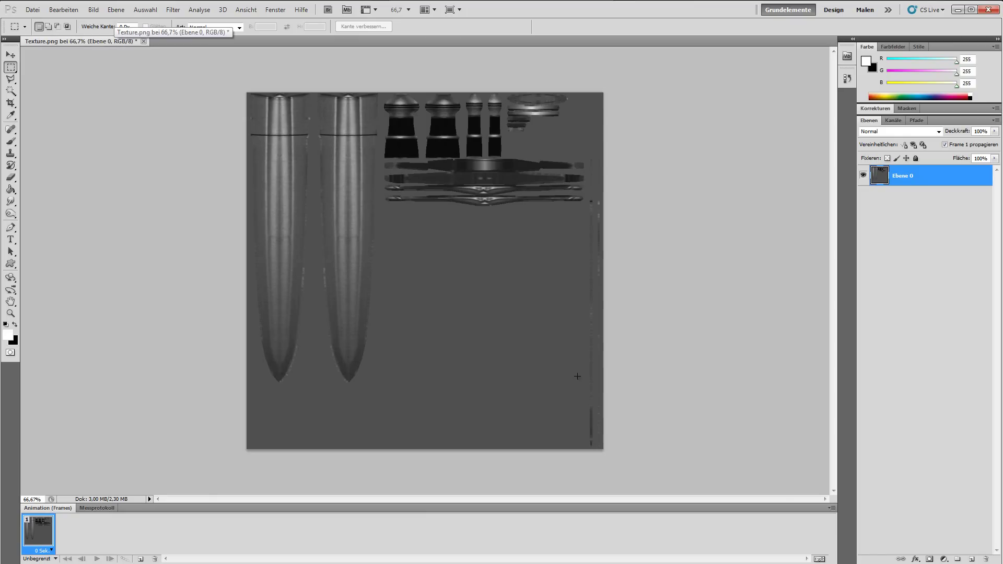
{"action": "left_click", "coordinate": [174, 9]}
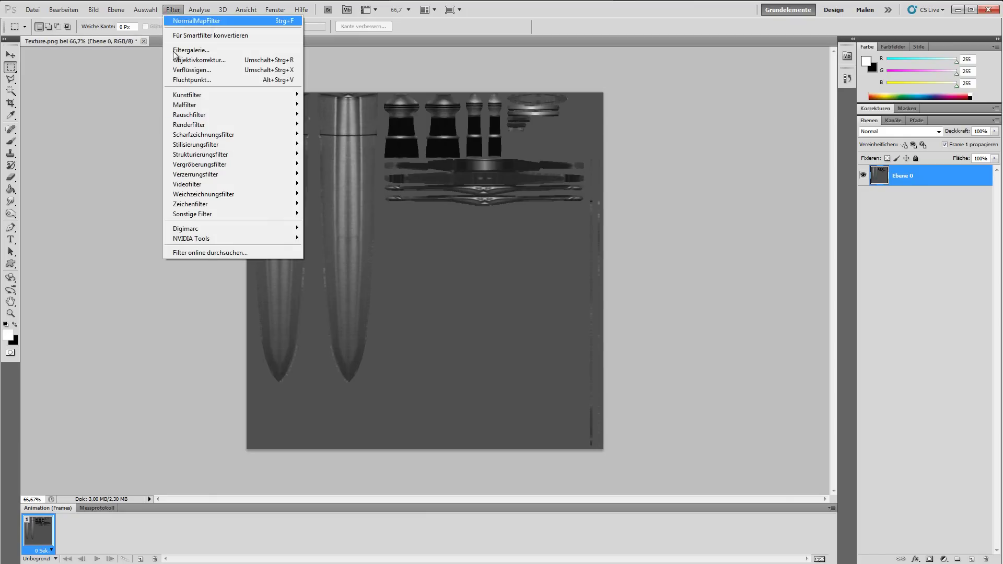
{"action": "mouse_move", "coordinate": [203, 239]}
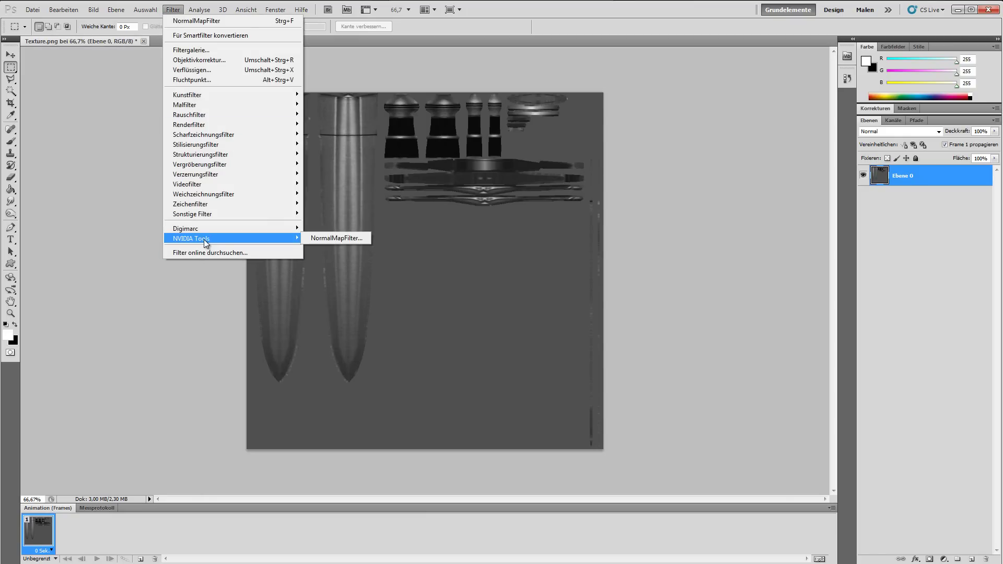
{"action": "left_click", "coordinate": [334, 239]}
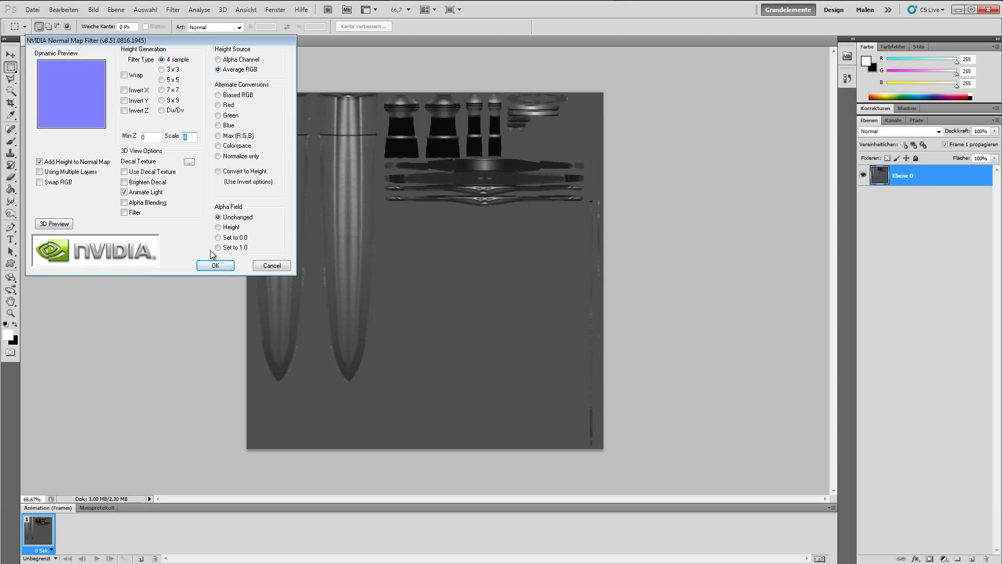
{"action": "left_click", "coordinate": [219, 269]}
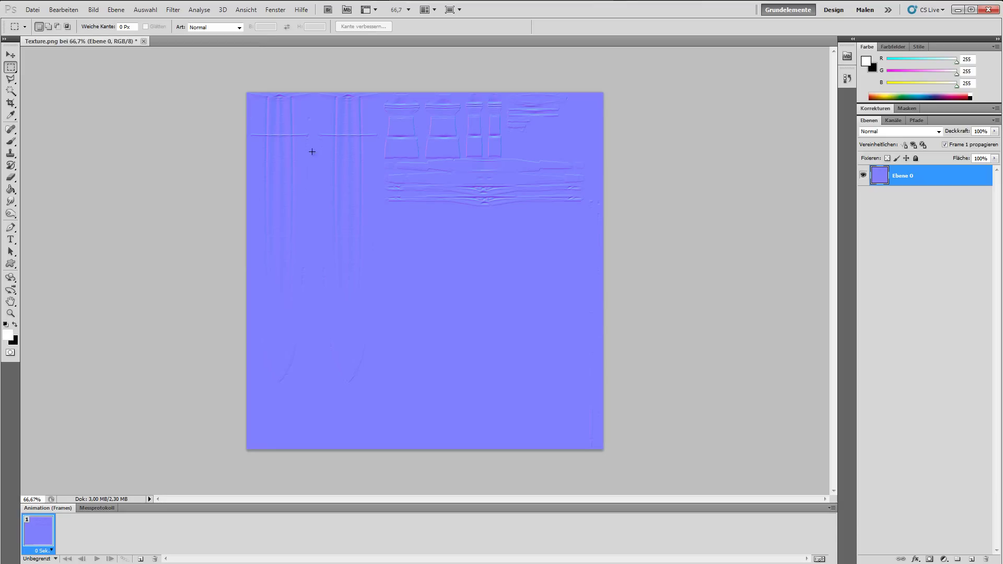
{"action": "left_click", "coordinate": [894, 121]}
{"action": "left_click", "coordinate": [870, 121]}
Save a copy of the normal map to the desktop as Texture_n.dds in D3D/DDS format with DXT5 ARGB interpolated alpha compression.
{"action": "left_click", "coordinate": [33, 10]}
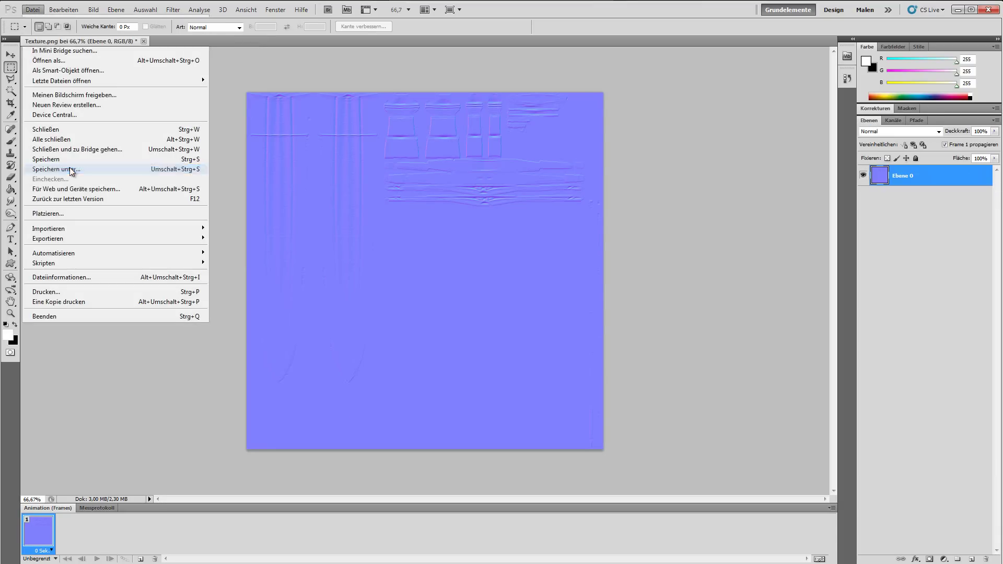
{"action": "left_click", "coordinate": [71, 170]}
{"action": "left_click", "coordinate": [505, 291]}
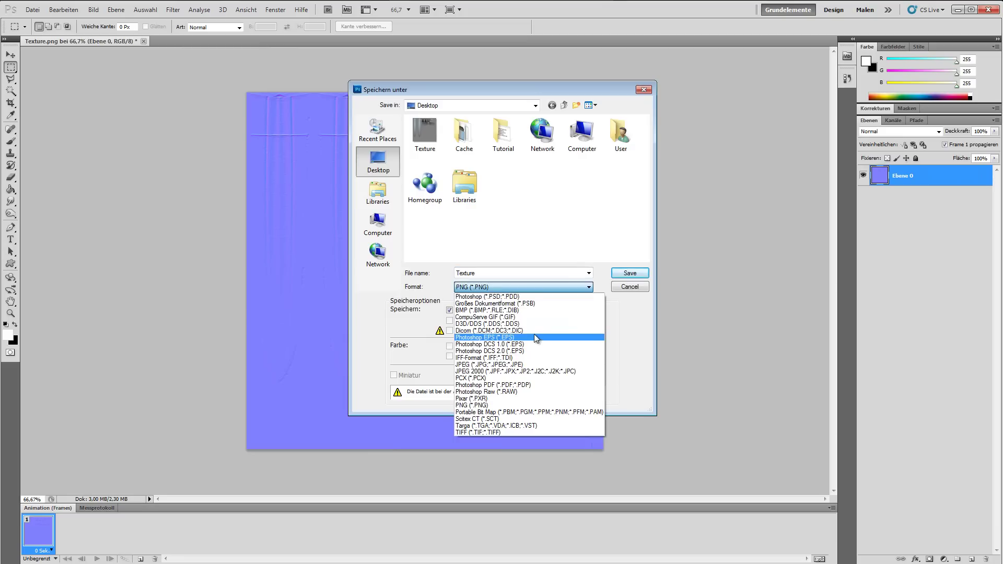
{"action": "left_click", "coordinate": [504, 319]}
{"action": "left_click", "coordinate": [484, 274]}
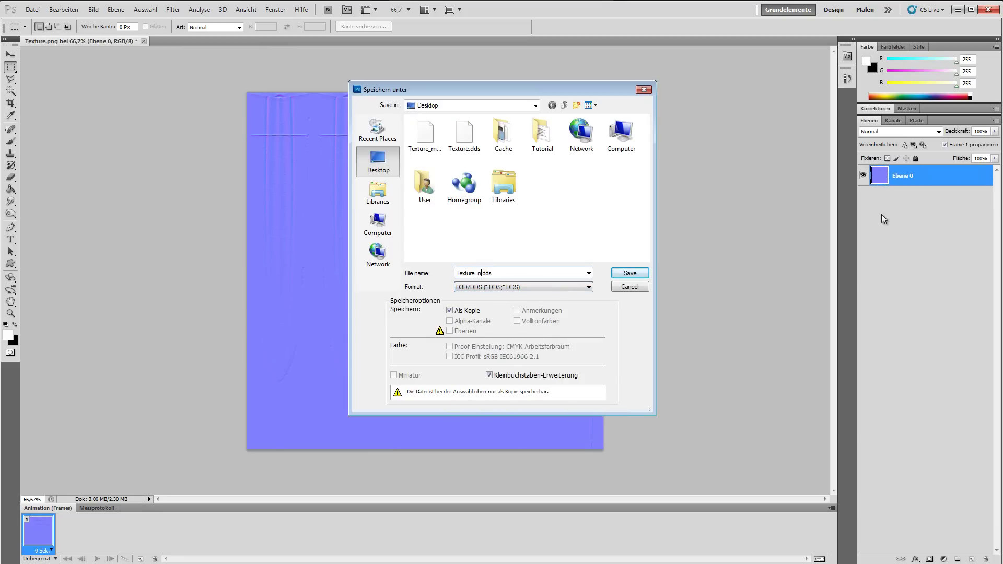
{"action": "left_click", "coordinate": [638, 273]}
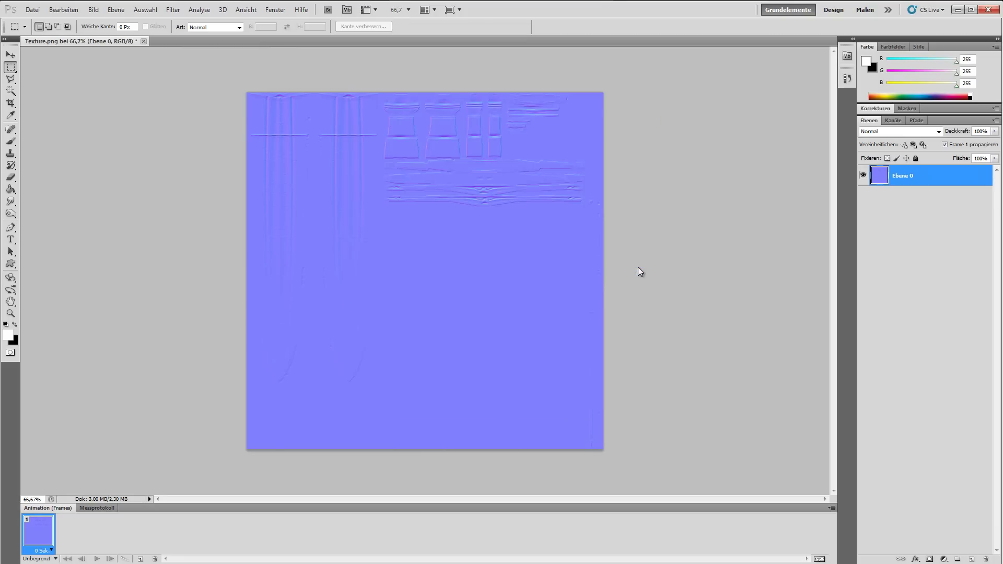
{"action": "left_click", "coordinate": [563, 151]}
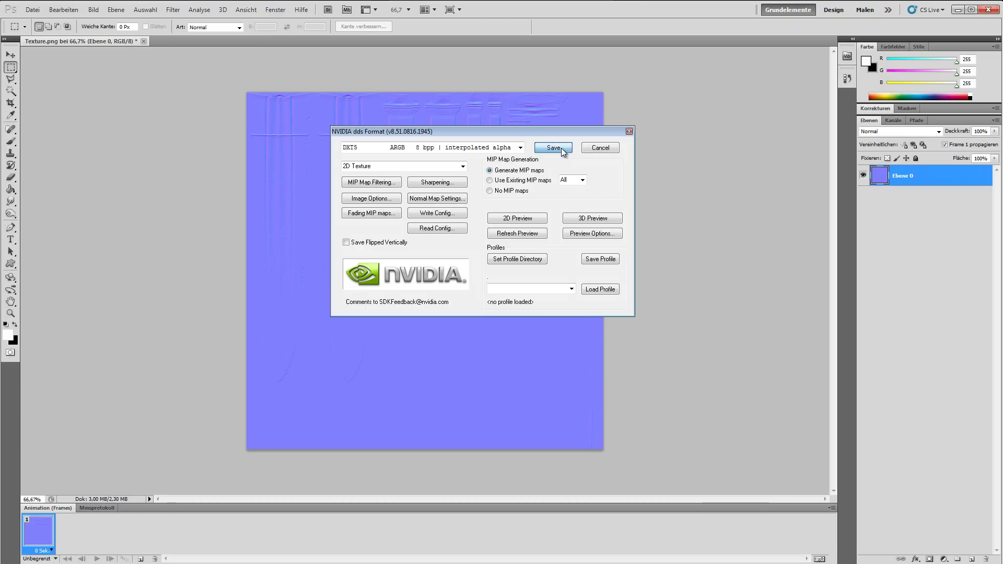
Close Texture.png without saving its changes and open Texture_n.dds from the desktop.
{"action": "left_click", "coordinate": [144, 42]}
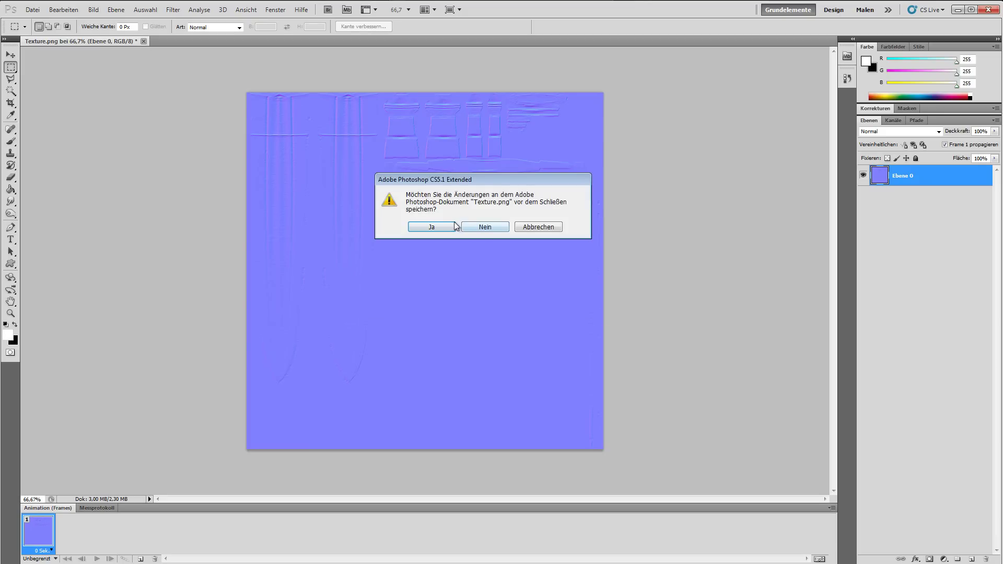
{"action": "left_click", "coordinate": [483, 227]}
{"action": "left_click", "coordinate": [32, 11]}
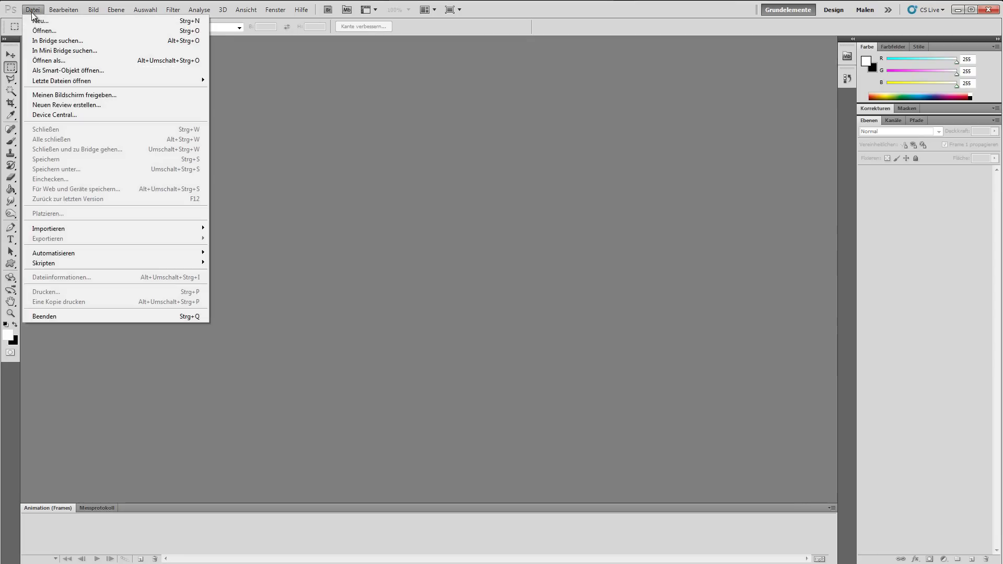
{"action": "left_click", "coordinate": [37, 30]}
{"action": "double_click", "coordinate": [434, 139]}
{"action": "left_click", "coordinate": [543, 261]}
Paste the copied grayscale texture into the Alpha 1 channel of Texture_n.dds and deselect it.
{"action": "left_click", "coordinate": [891, 120]}
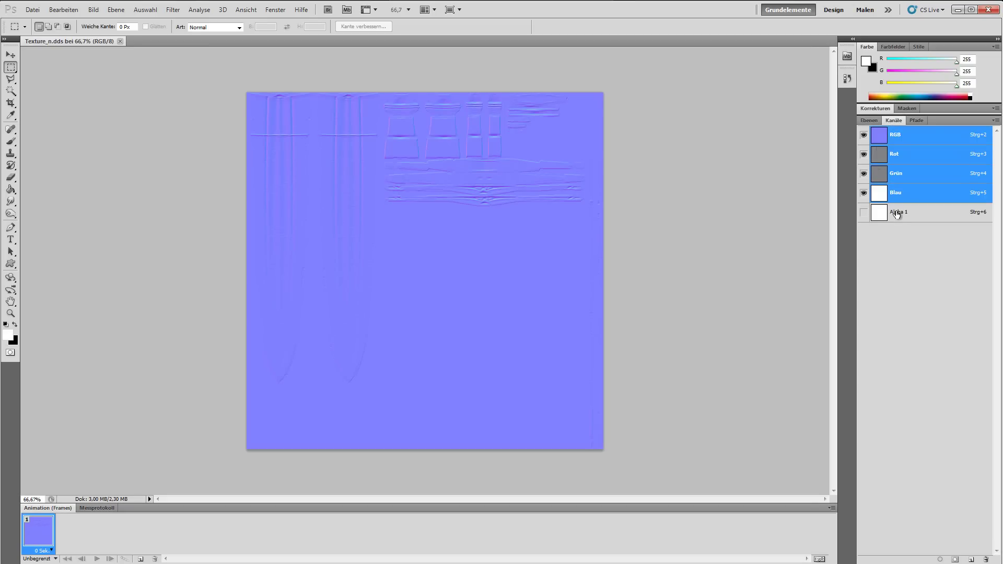
{"action": "left_click", "coordinate": [897, 214]}
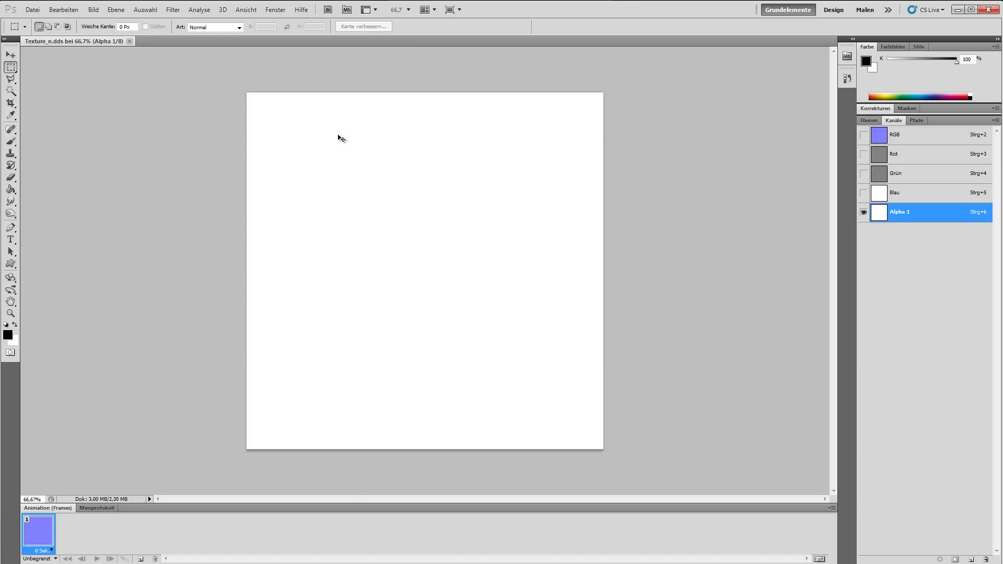
{"action": "key", "text": "ctrl+v"}
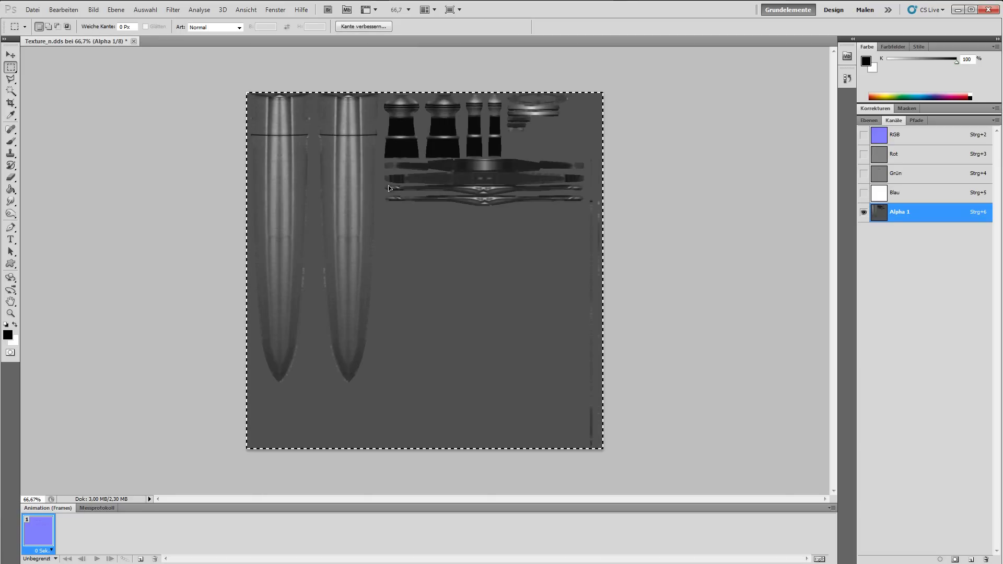
{"action": "key", "text": "ctrl+d"}
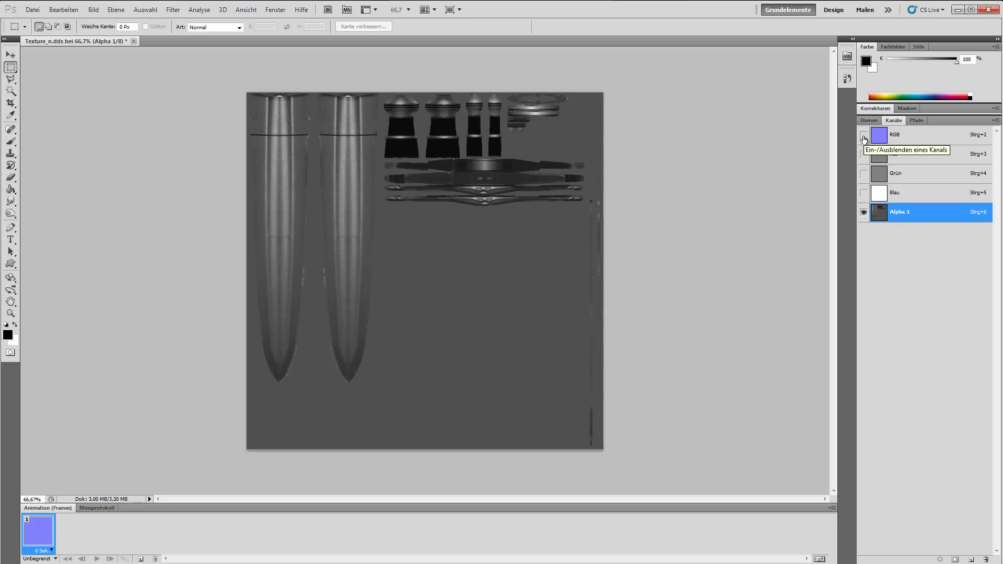
Show the RGB channels, hide the Alpha 1 channel and return to the layer list.
{"action": "left_click", "coordinate": [864, 137]}
{"action": "left_click", "coordinate": [864, 212]}
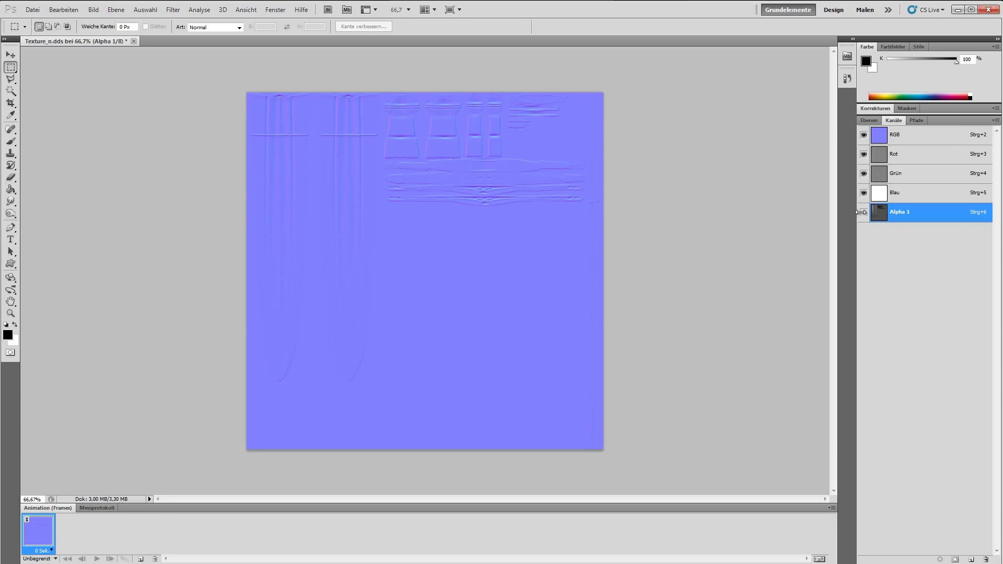
{"action": "left_click", "coordinate": [869, 121]}
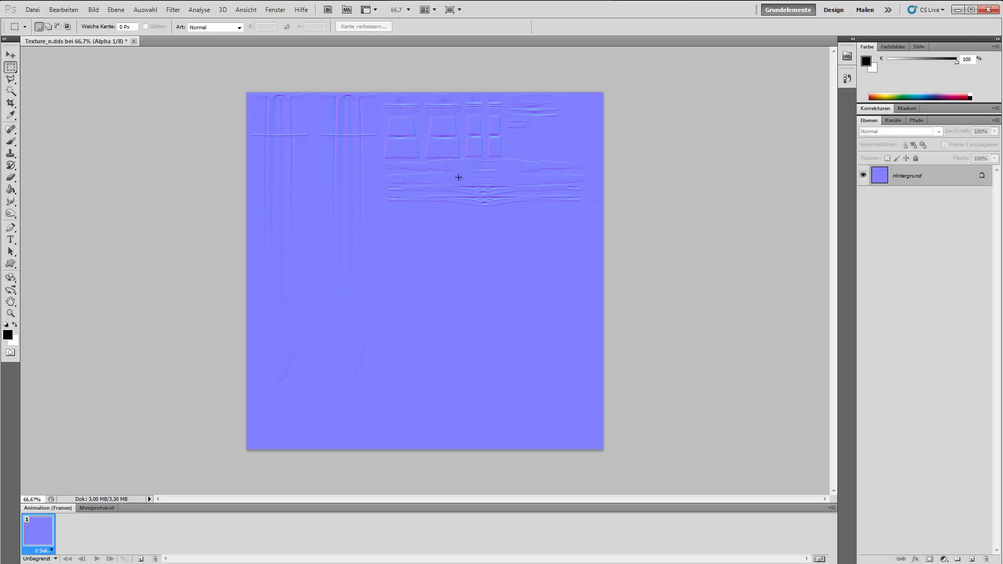
Save Texture_n.dds to the desktop in D3D/DDS format with alpha channels included, replacing the existing file.
{"action": "left_click", "coordinate": [34, 10]}
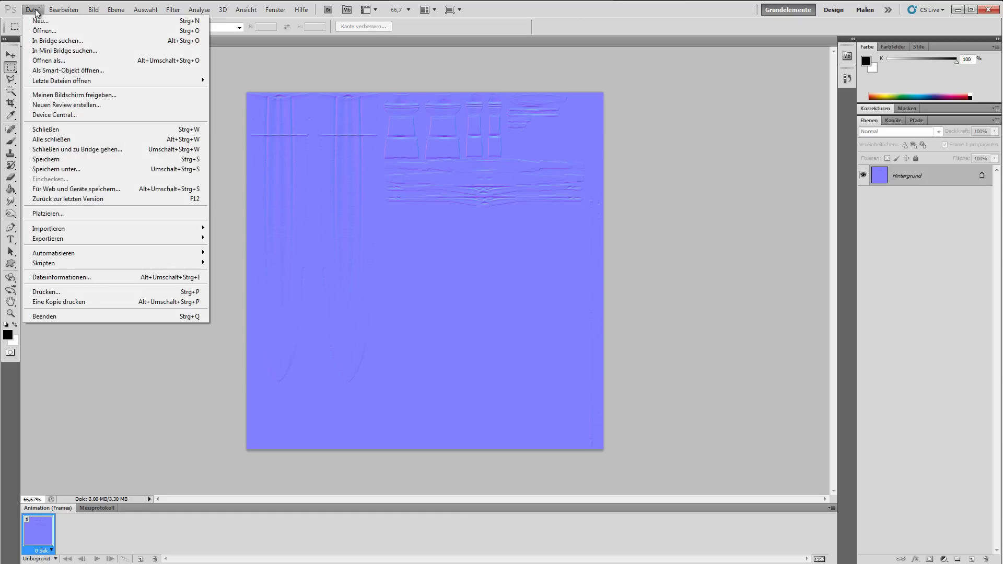
{"action": "left_click", "coordinate": [86, 172]}
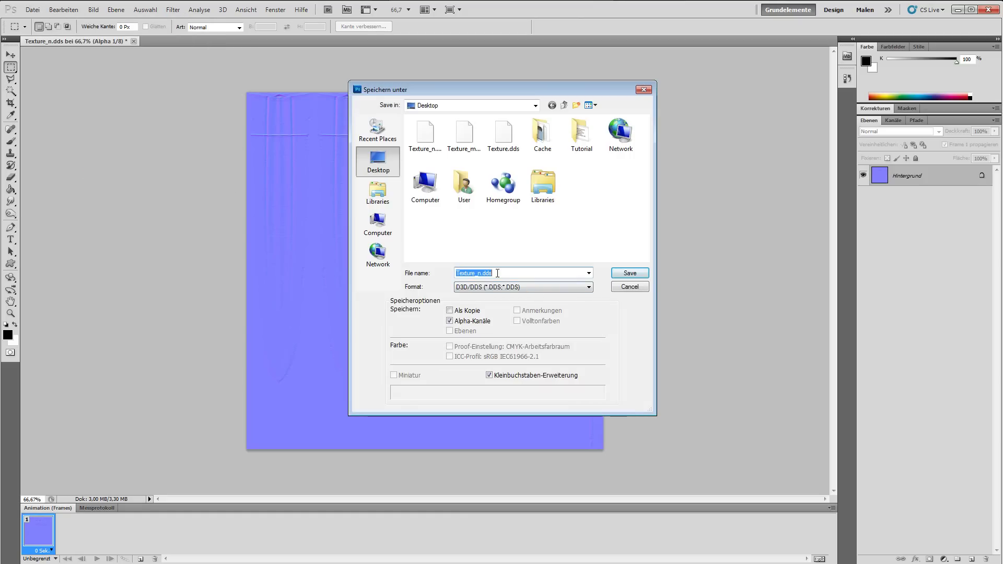
{"action": "left_click", "coordinate": [630, 272]}
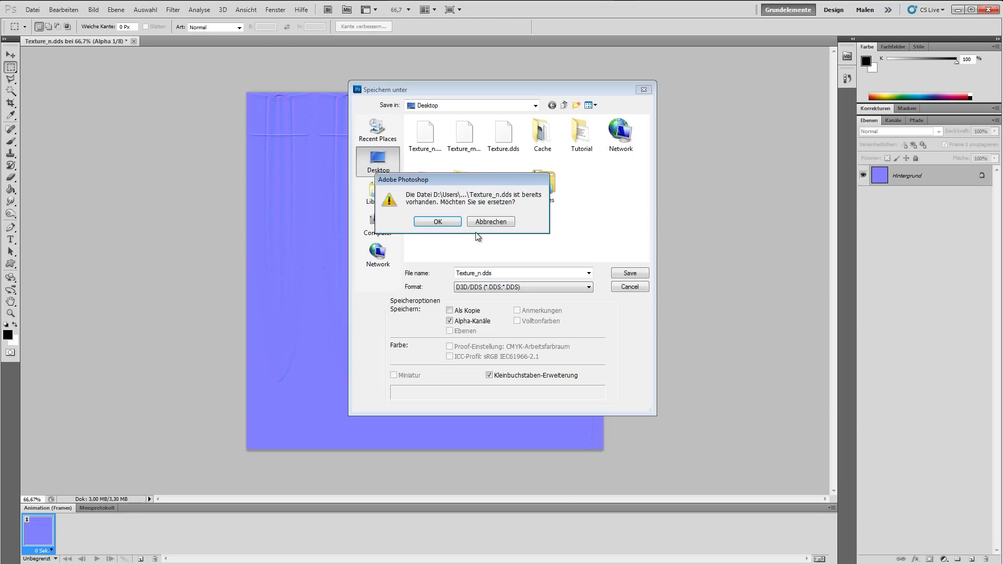
{"action": "left_click", "coordinate": [437, 221]}
{"action": "left_click", "coordinate": [556, 149]}
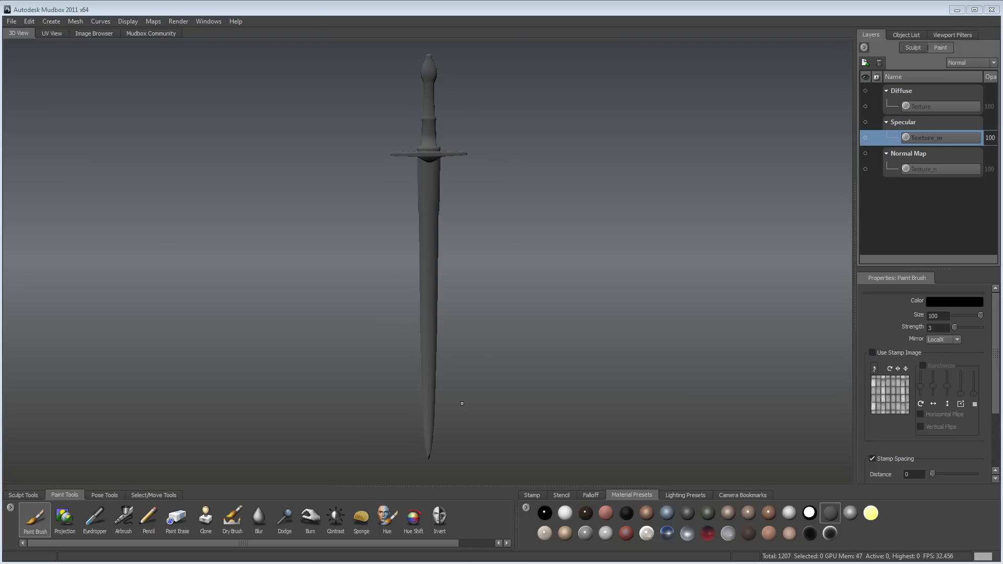
In Mudbox, show the sword's Diffuse, Normal Map and Specular layers and inspect the textured model from another angle.
{"action": "left_click", "coordinate": [865, 91]}
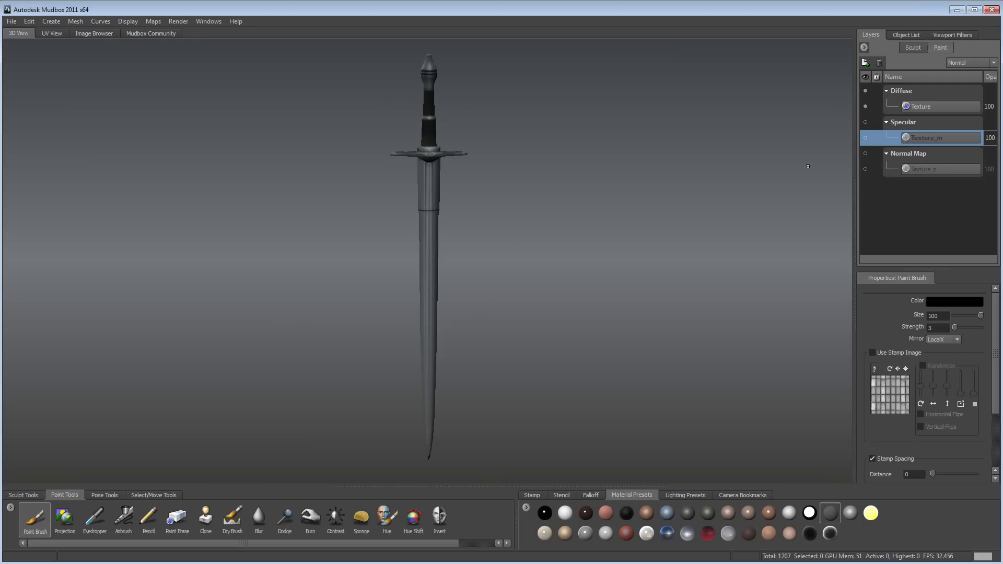
{"action": "left_click", "coordinate": [865, 154]}
{"action": "left_click", "coordinate": [866, 153]}
{"action": "left_click", "coordinate": [867, 152]}
{"action": "left_click", "coordinate": [865, 121]}
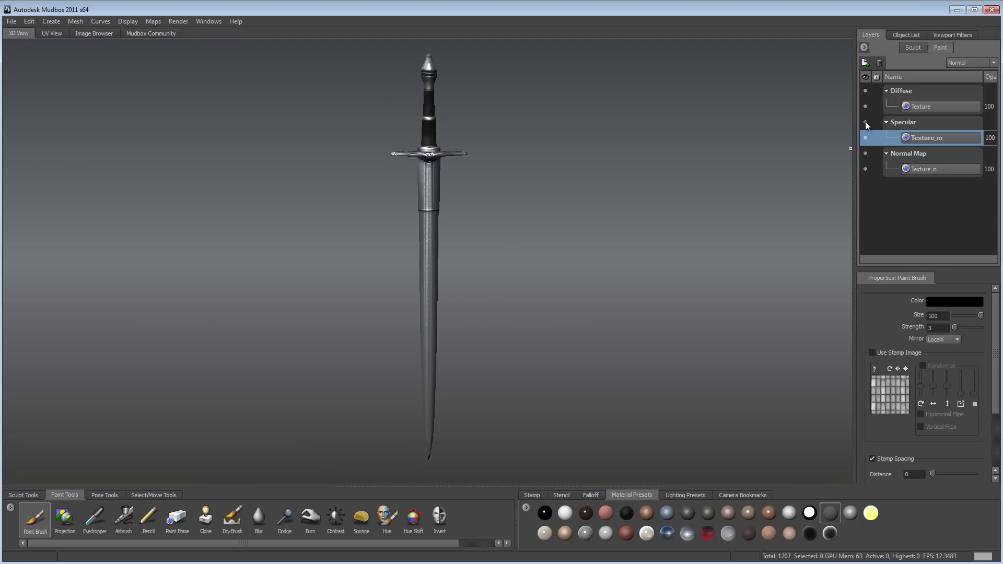
{"action": "left_click_drag", "start_coordinate": [533, 161], "coordinate": [504, 183], "text": "alt"}
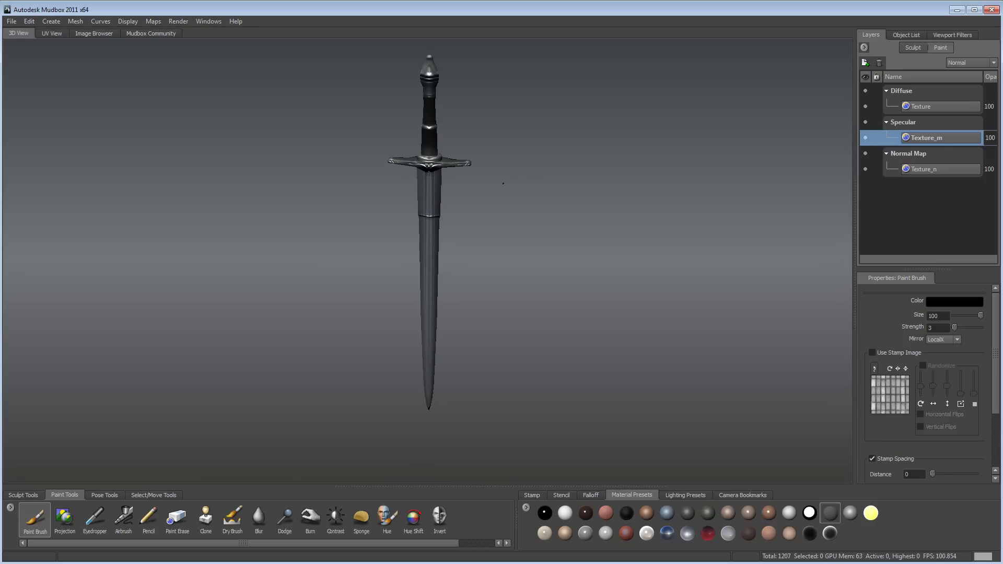
Minimize Mudbox and remove the Texture image from the desktop, leaving the Sword and Blood files.
{"action": "left_click", "coordinate": [958, 11]}
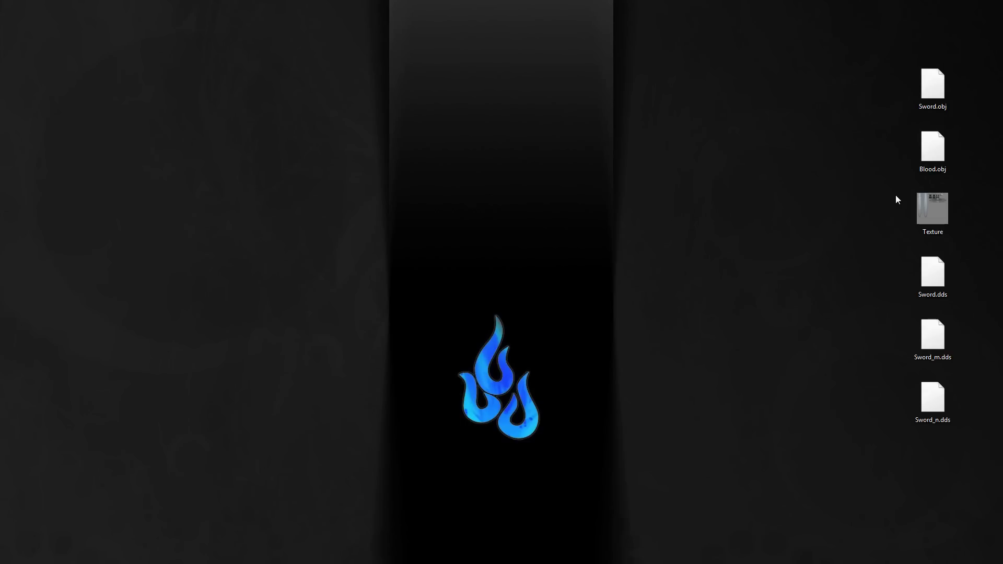
{"action": "left_click_drag", "start_coordinate": [937, 199], "coordinate": [436, 561]}
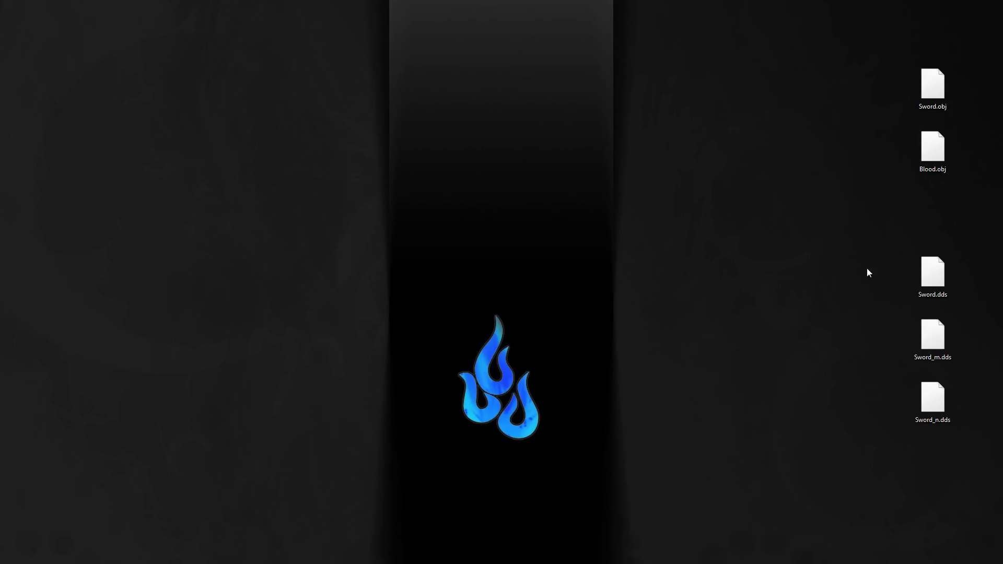
{"action": "left_click_drag", "start_coordinate": [895, 256], "coordinate": [950, 389]}
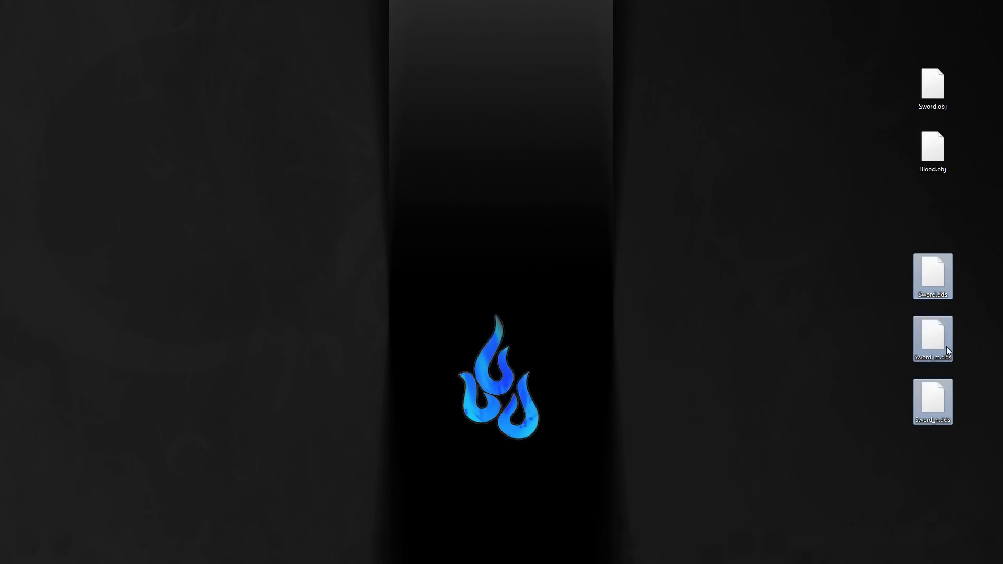
{"action": "left_click", "coordinate": [826, 366]}
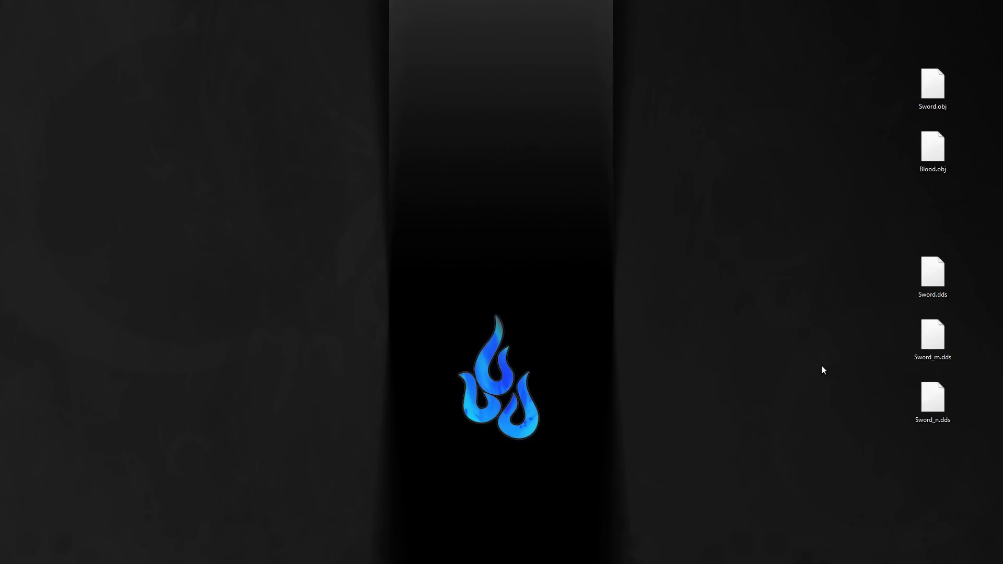
{"action": "left_click_drag", "start_coordinate": [861, 46], "coordinate": [973, 450]}
{"action": "left_click", "coordinate": [752, 360]}
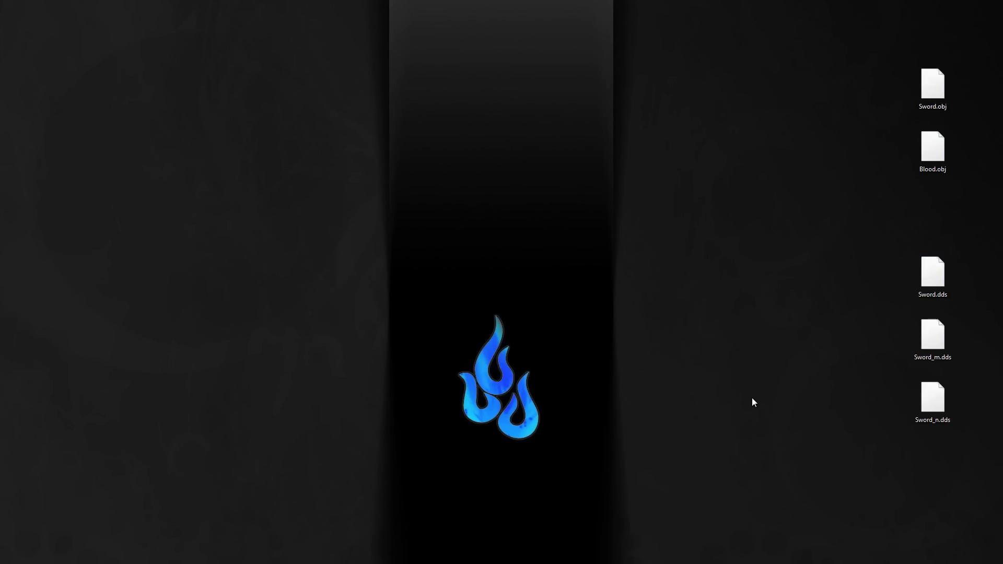